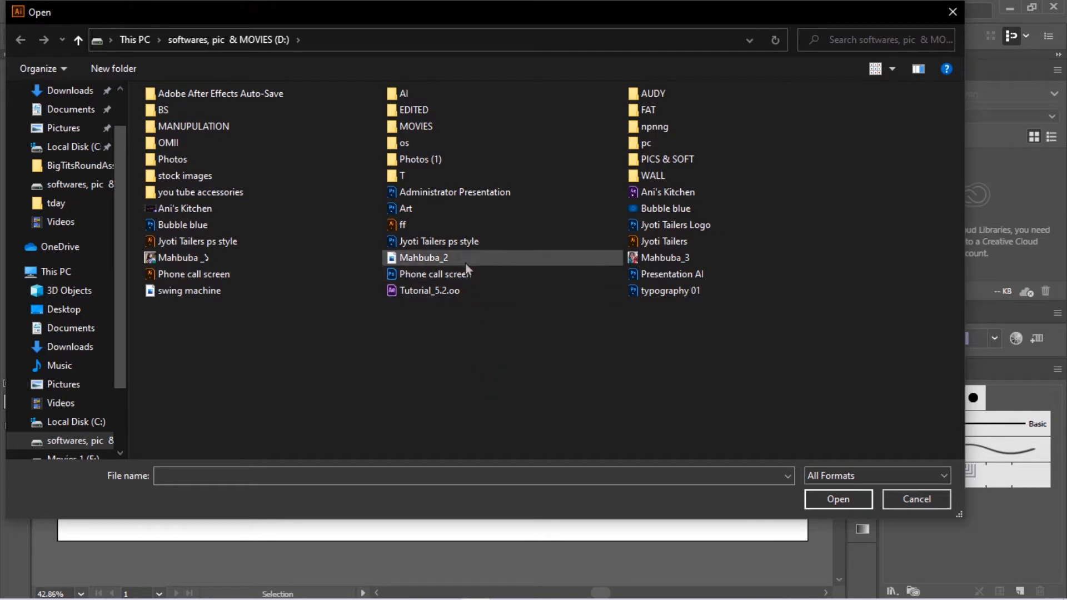
Step: Open the Jyoti Tailers Illustrator file from drive D
left_click(458, 245)
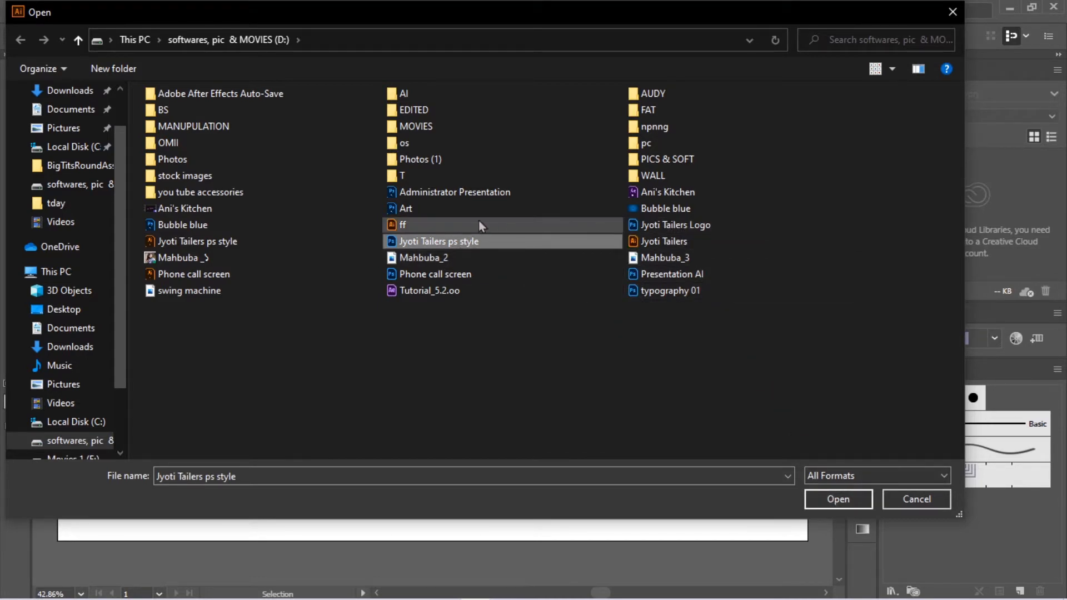
left_click(202, 240)
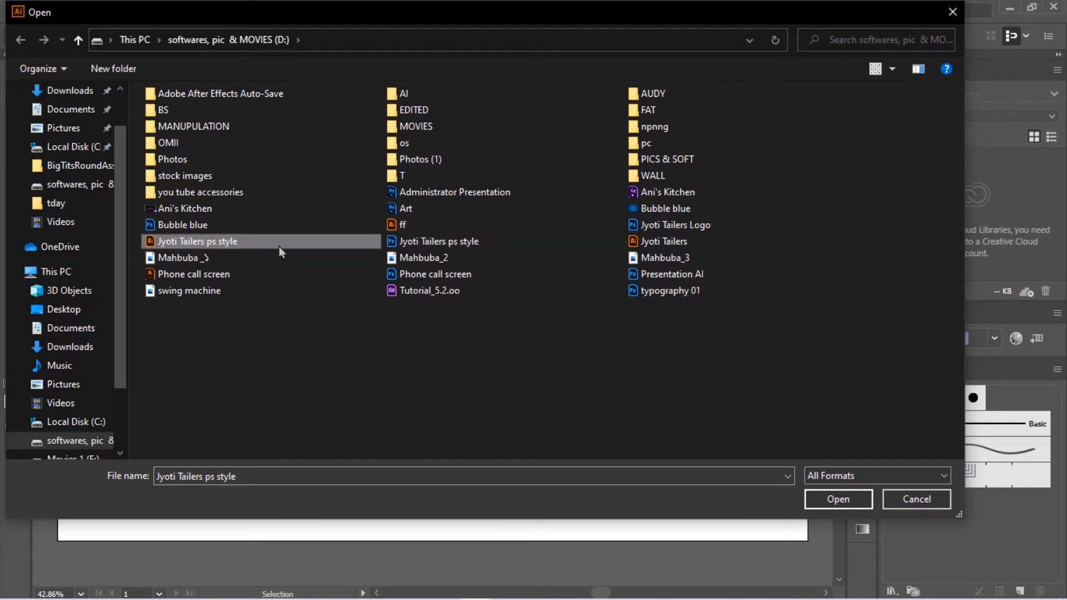
left_click(712, 242)
left_click(837, 499)
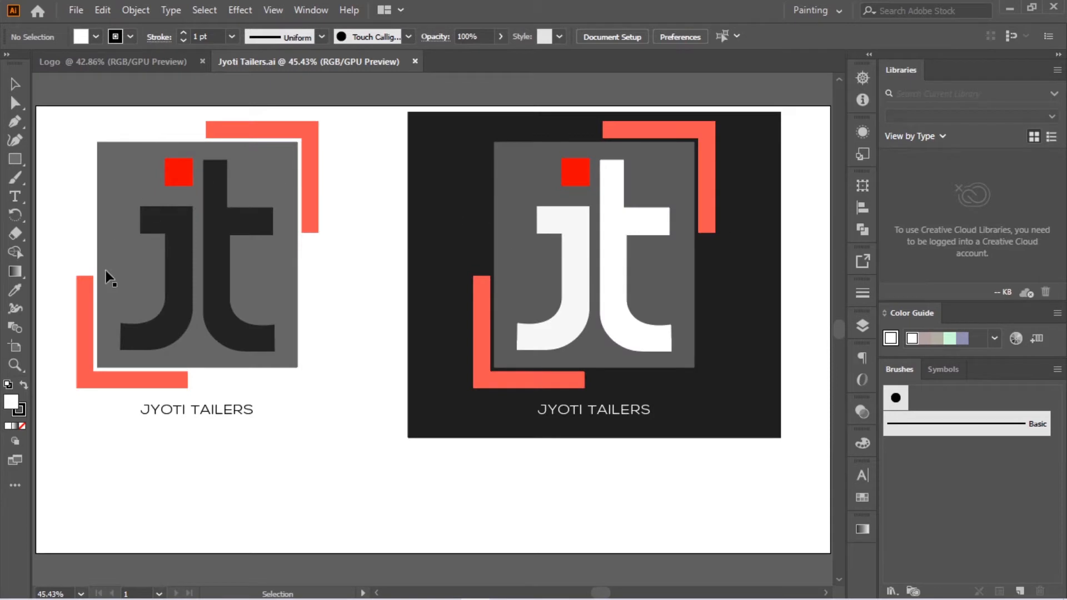
Step: Switch back to the Logo document, draw a circle about 808 px in diameter and centre it on the artboard
left_click(148, 60)
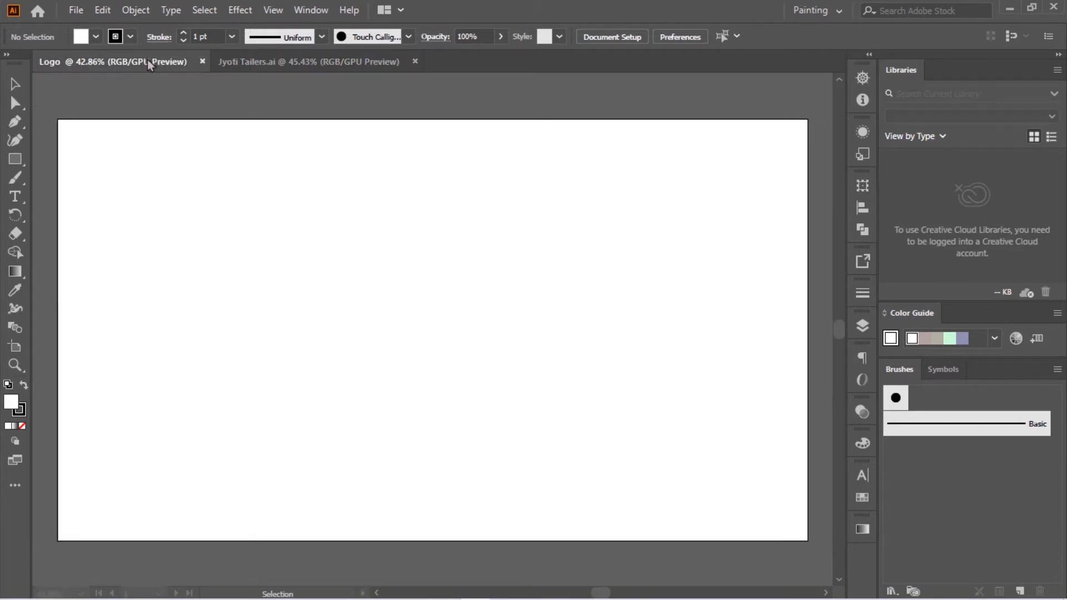
left_click(15, 159)
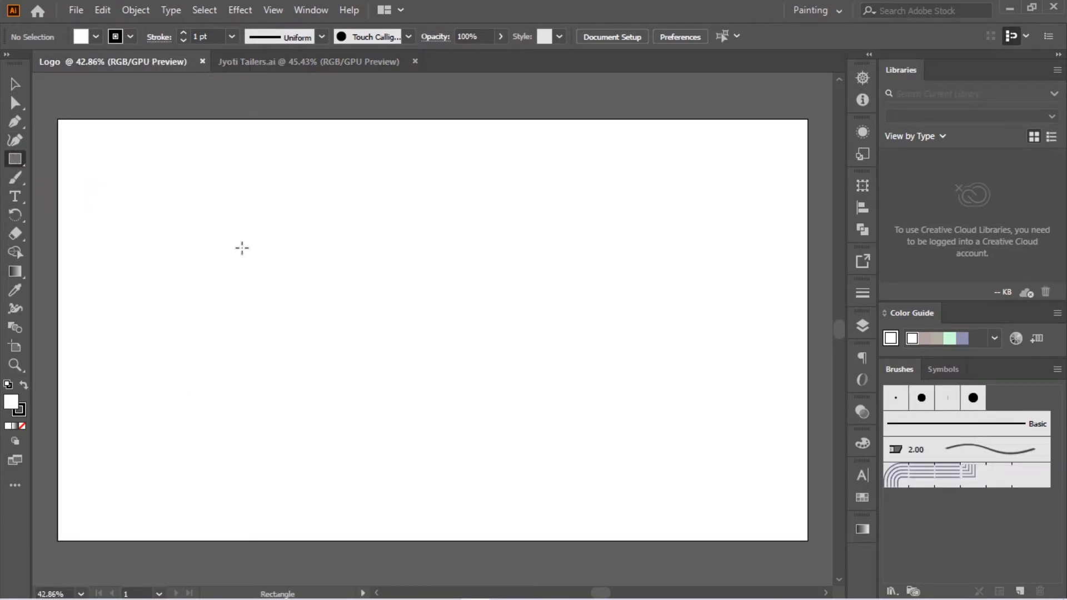
right_click(15, 161)
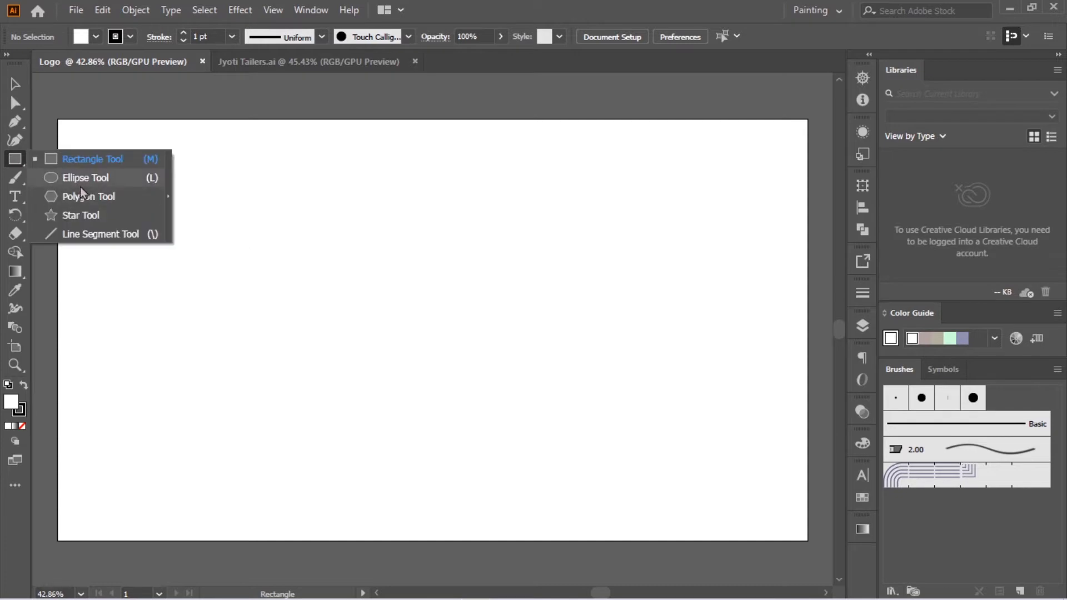
left_click(82, 183)
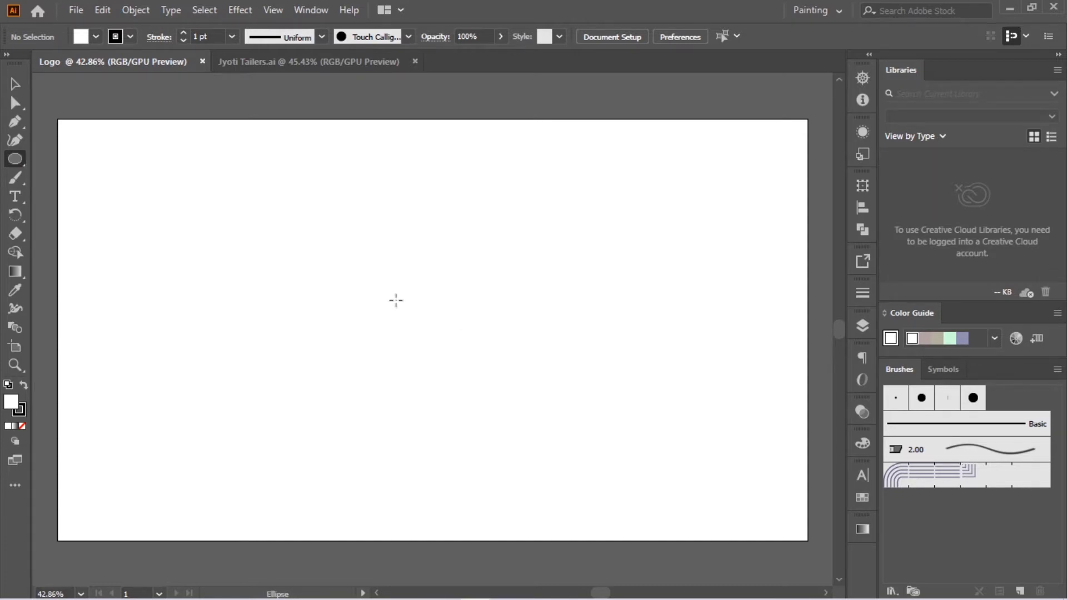
left_click_drag(402, 311, 536, 468)
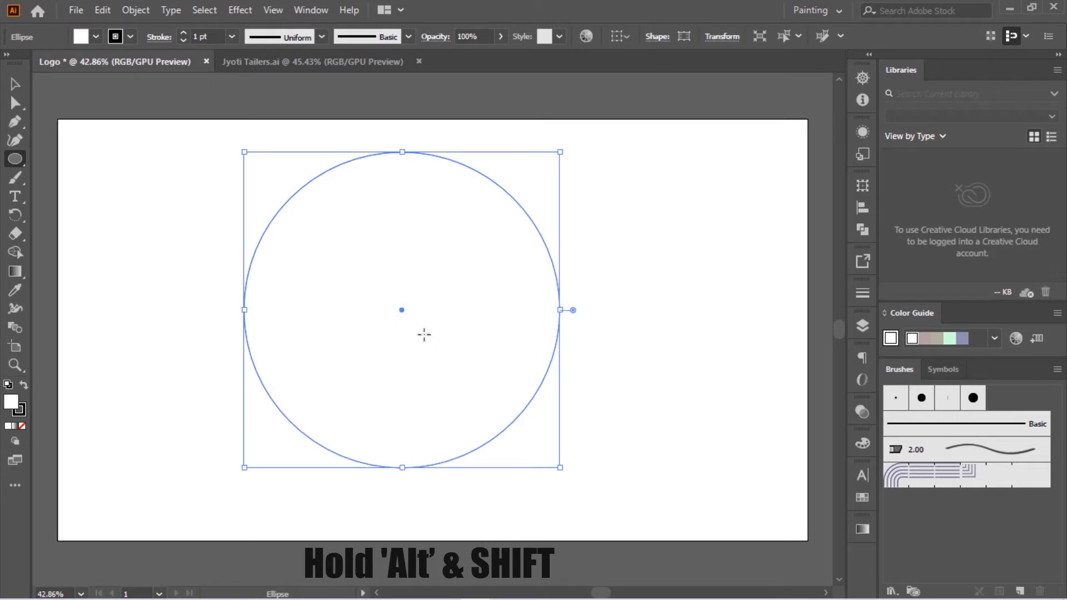
left_click_drag(402, 310, 428, 336)
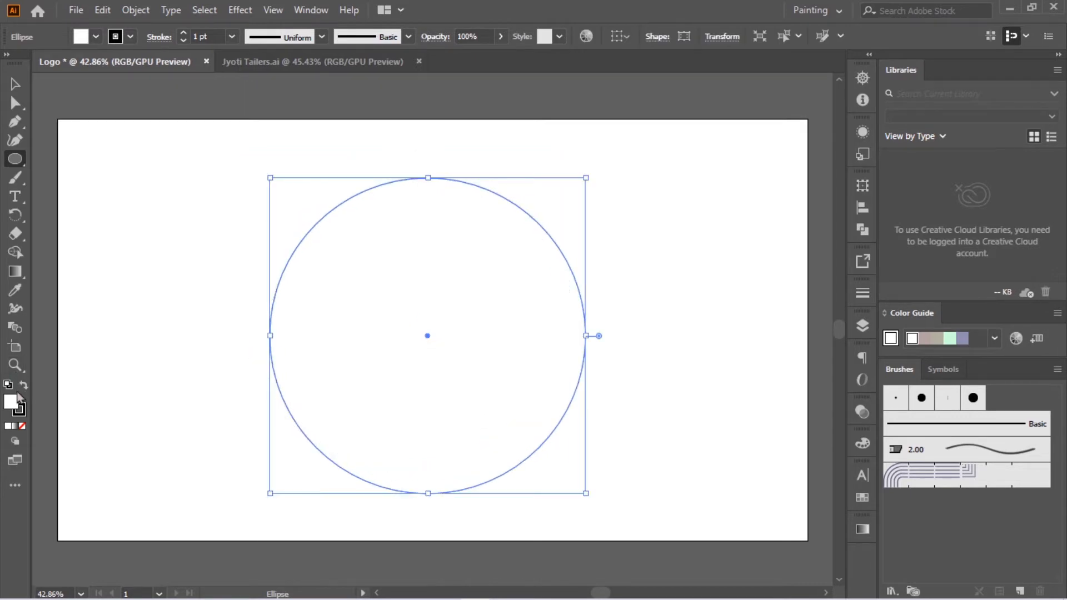
Step: Fill the circle with a linear white-to-black gradient
double_click(15, 271)
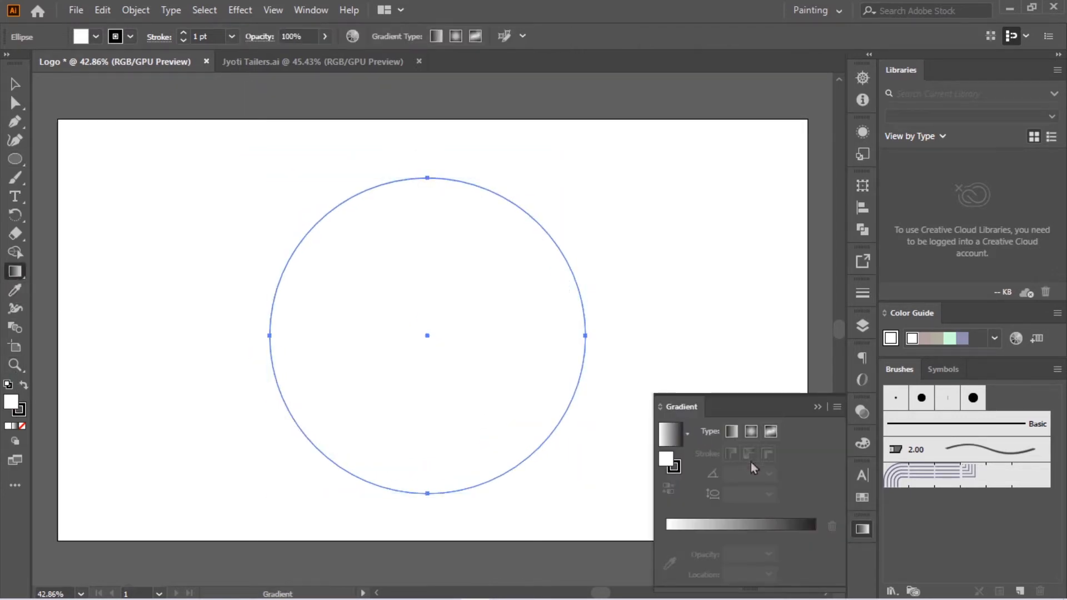
left_click(684, 528)
left_click(667, 535)
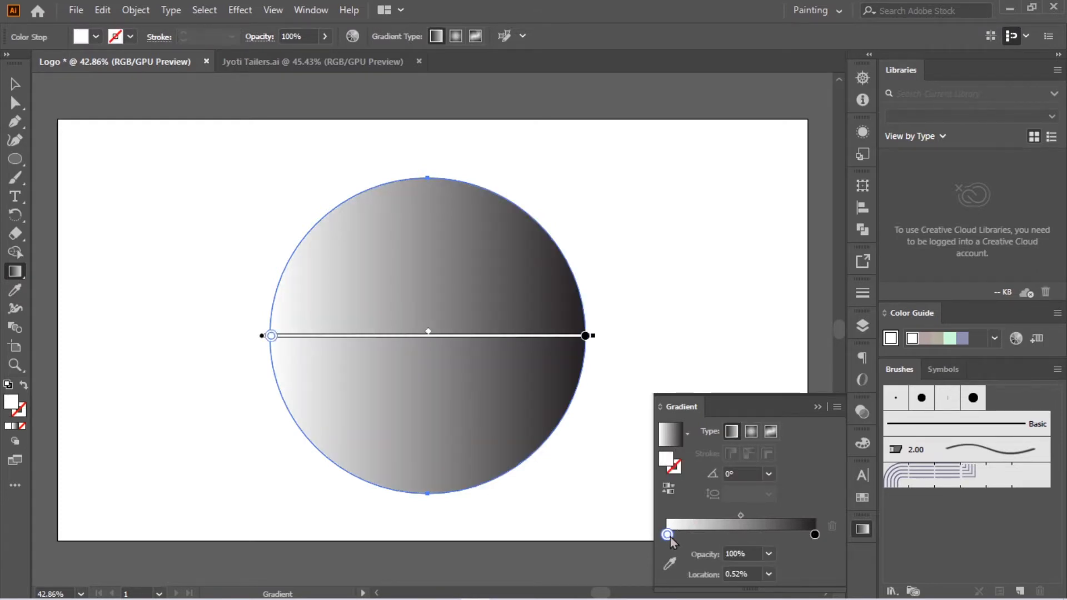
Step: Recolor the gradient's starting stop from white to the sky-blue swatch R=41 G=171 B=226
double_click(668, 535)
double_click(11, 404)
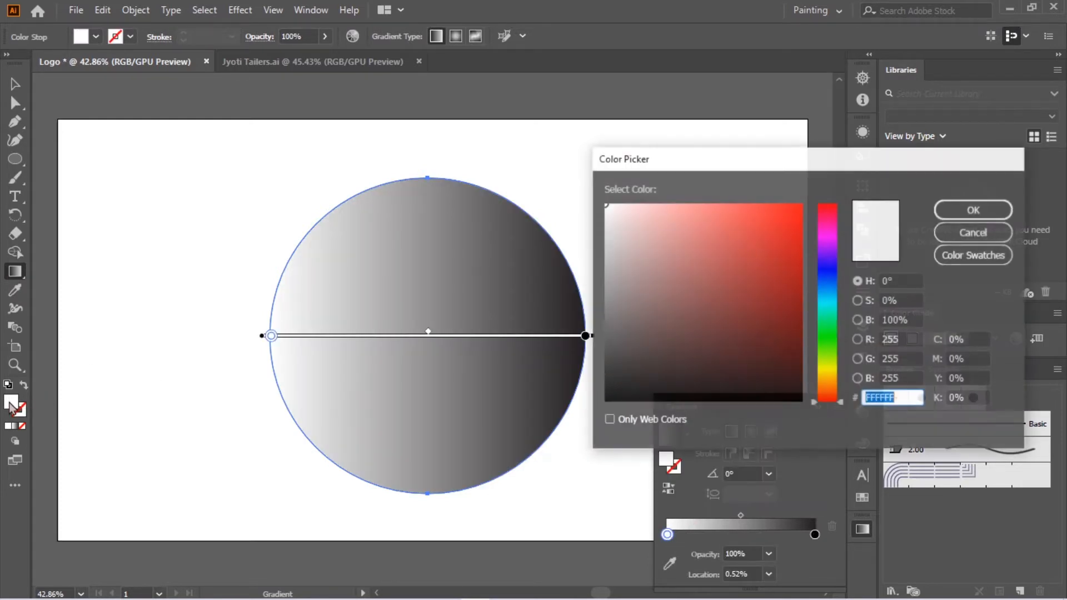
left_click(826, 292)
left_click(827, 287)
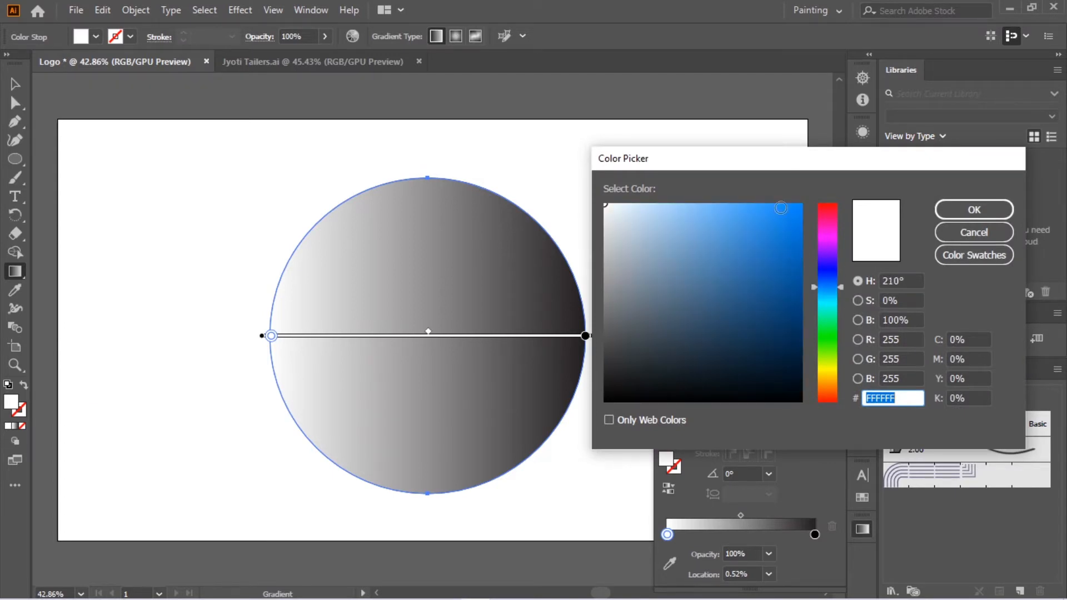
left_click_drag(784, 212, 710, 191)
double_click(391, 251)
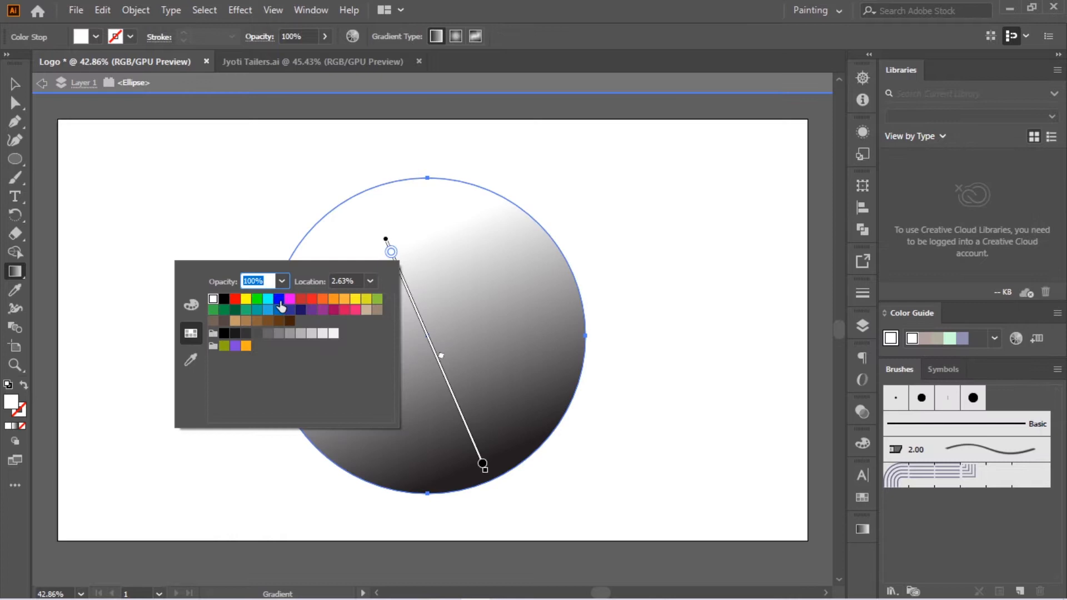
left_click(267, 300)
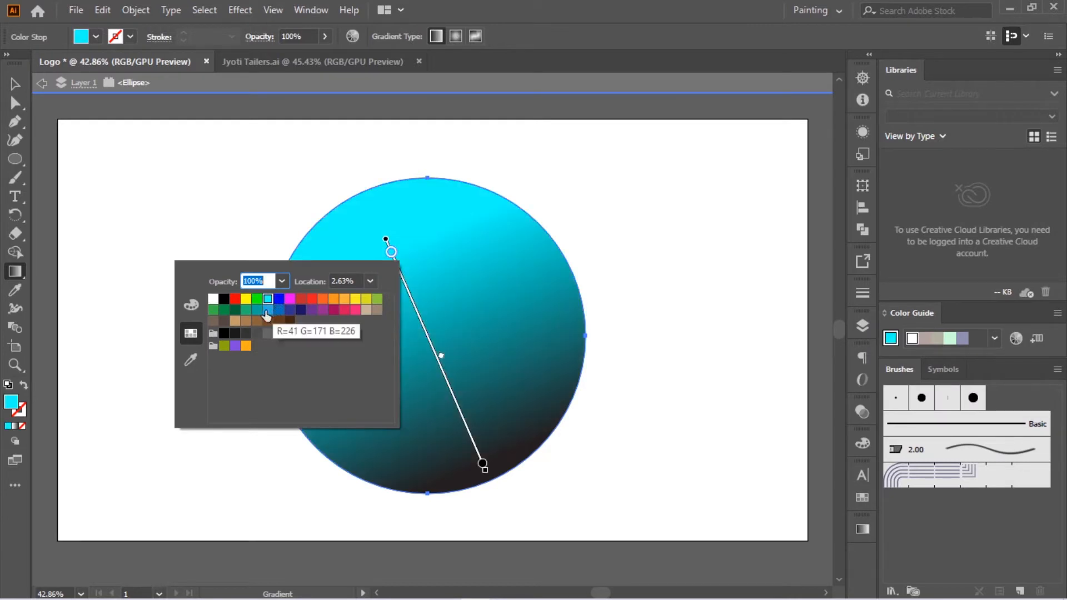
left_click(267, 310)
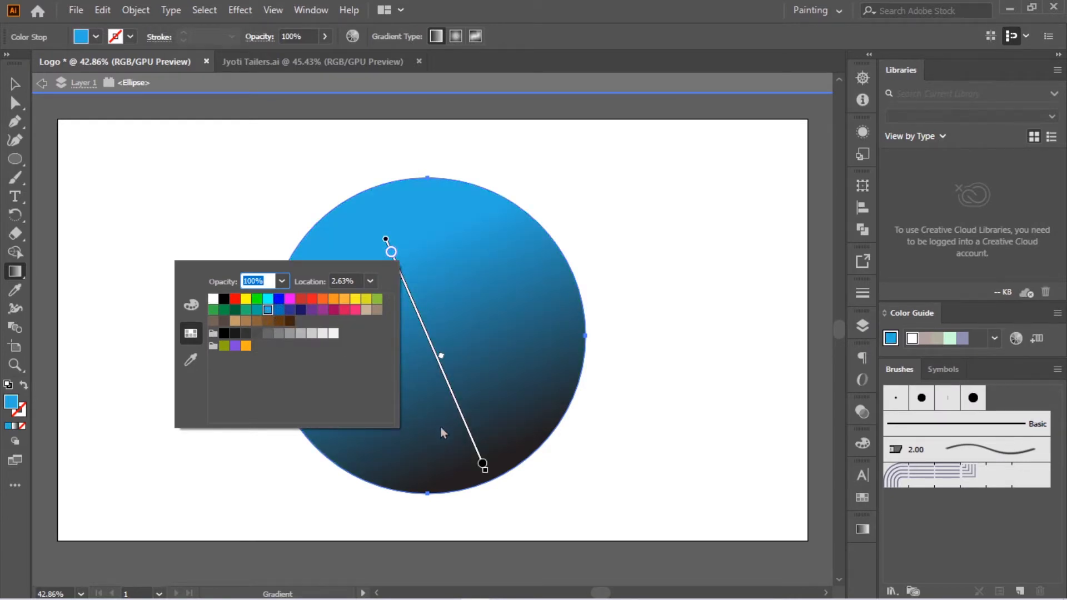
Step: Recolor the gradient's black ending stop with the medium-blue swatch 0071BC
left_click(482, 464)
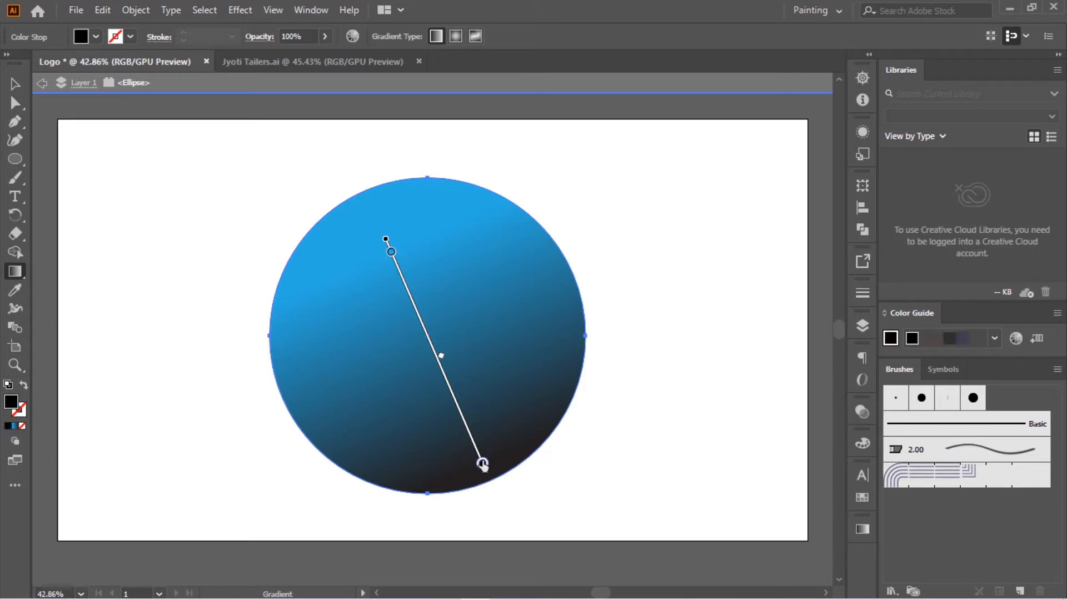
double_click(482, 464)
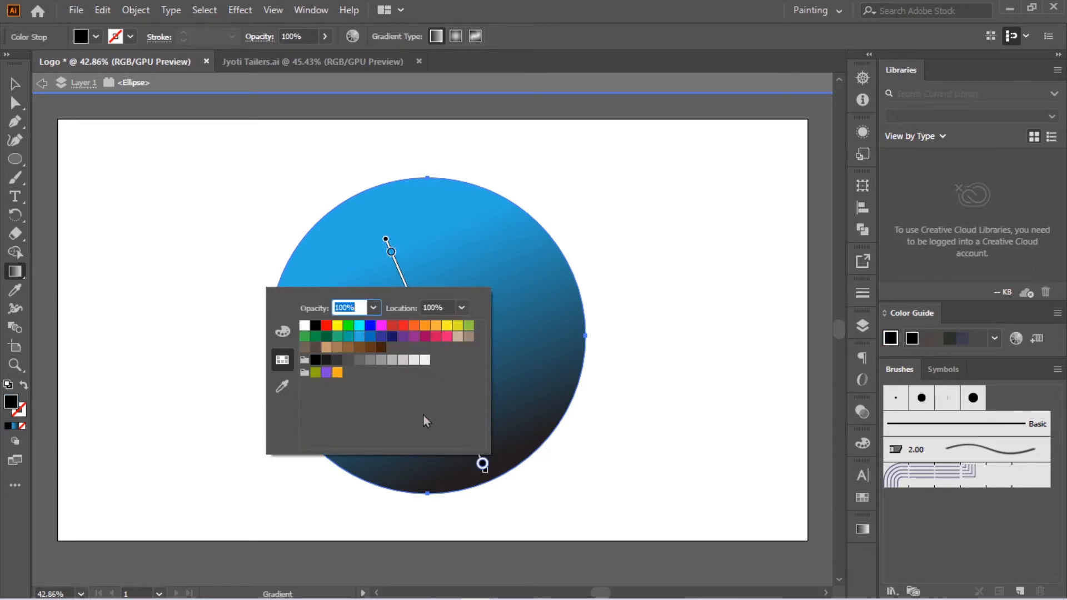
left_click(381, 337)
left_click(370, 337)
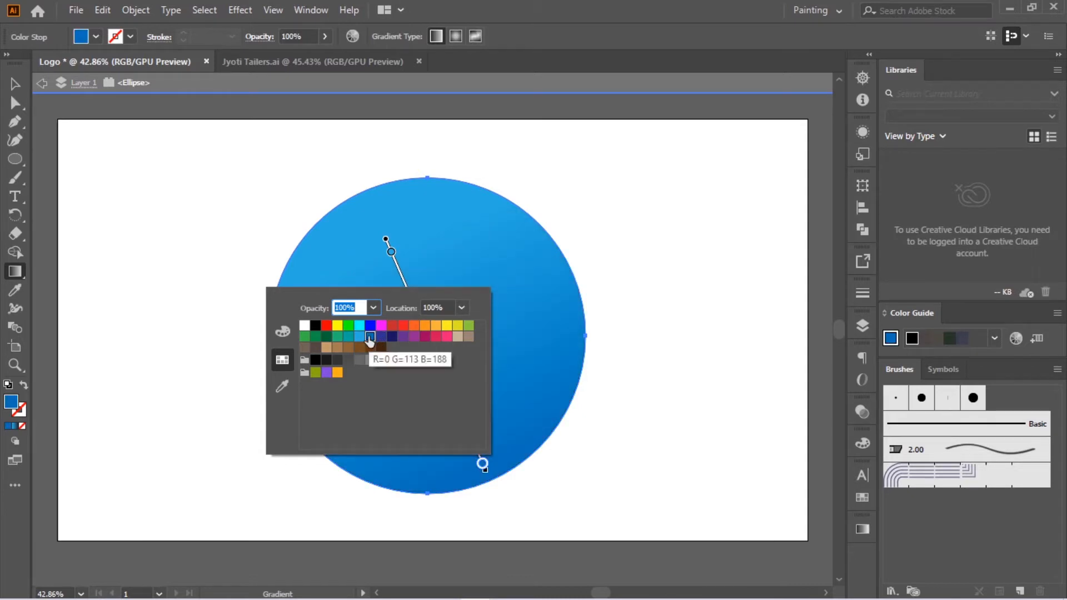
Step: Lighten the gradient's starting stop to the pale blue 6BD2F7
left_click(8, 399)
left_click(392, 252)
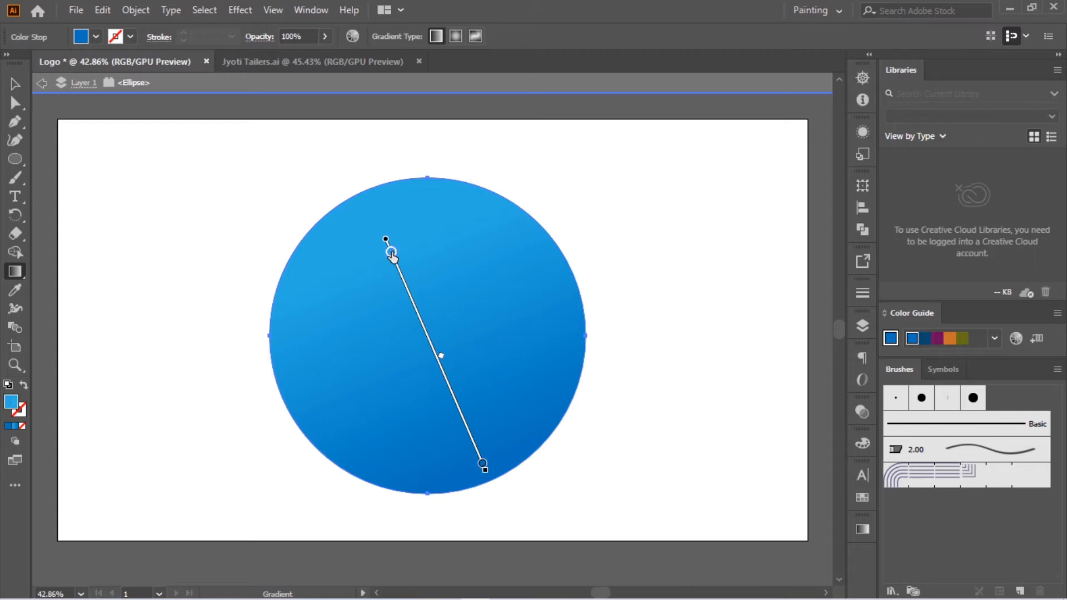
double_click(11, 401)
left_click_drag(703, 213, 717, 210)
left_click(948, 213)
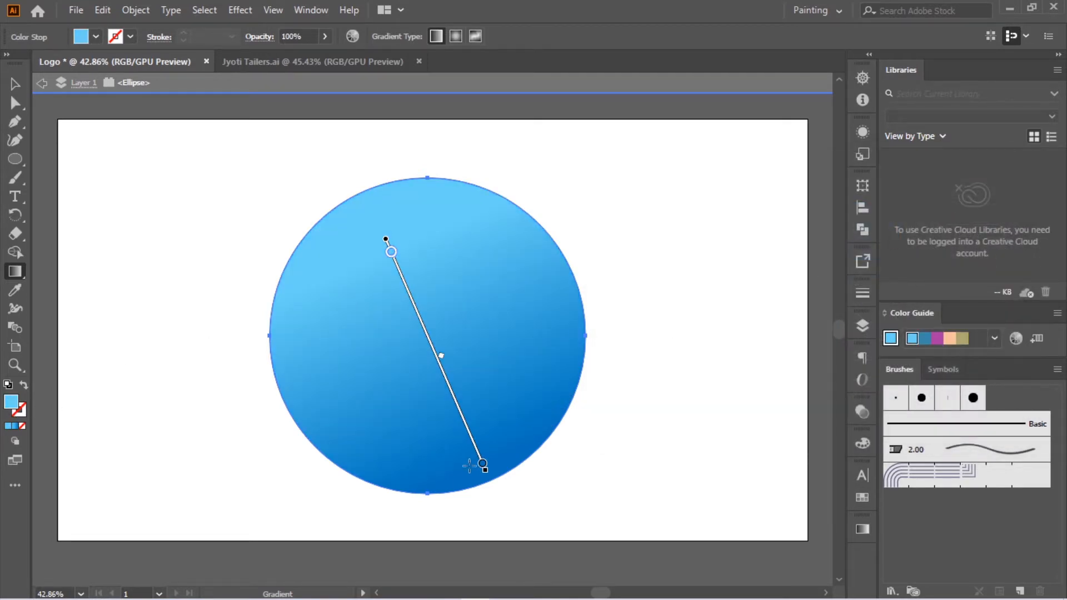
Step: Darken the gradient's ending stop to a deeper shade of the same blue
double_click(483, 464)
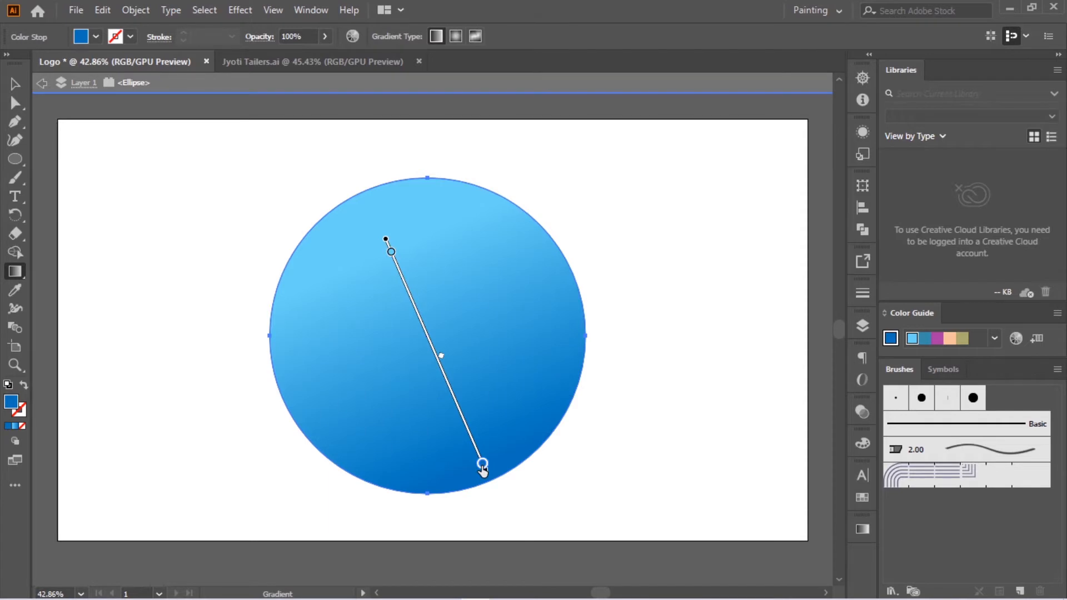
left_click(11, 400)
double_click(11, 400)
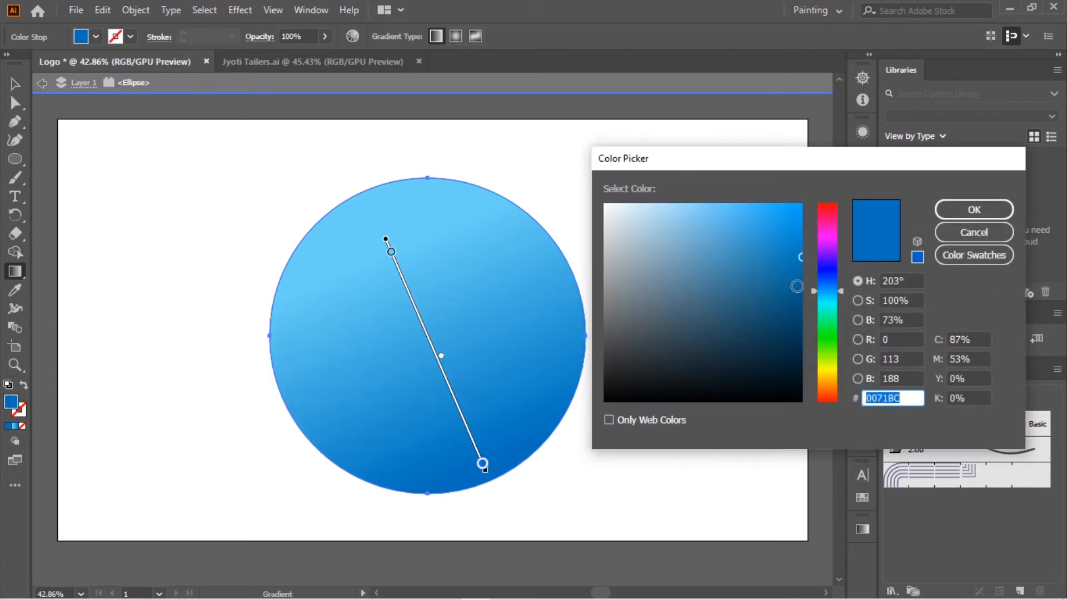
left_click_drag(799, 287, 797, 294)
left_click(974, 209)
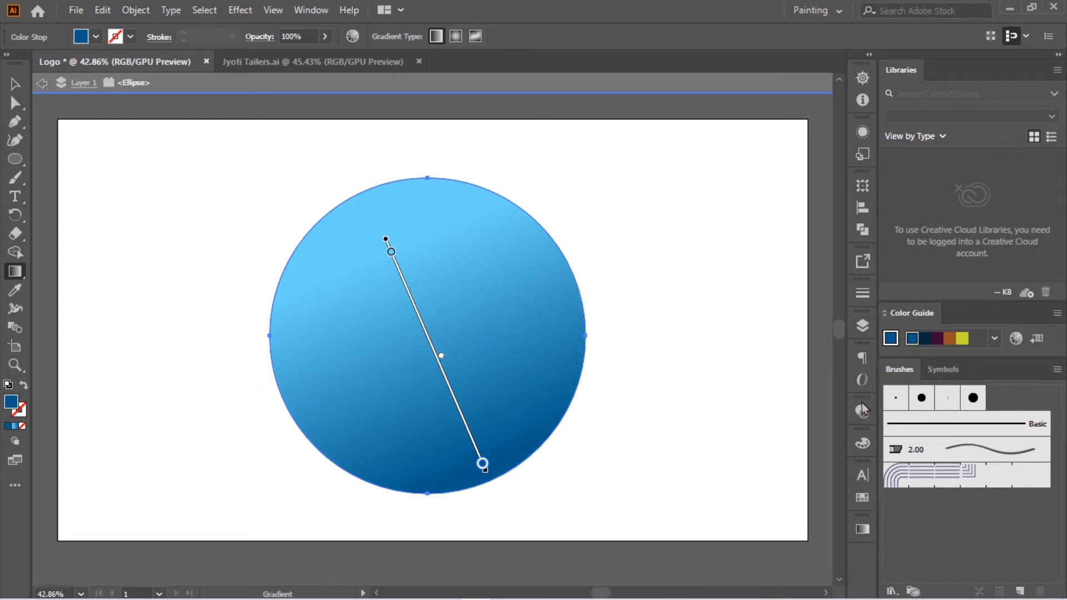
Step: Change the circle's gradient to radial and shift its midpoint slightly towards the circle's centre
left_click(859, 528)
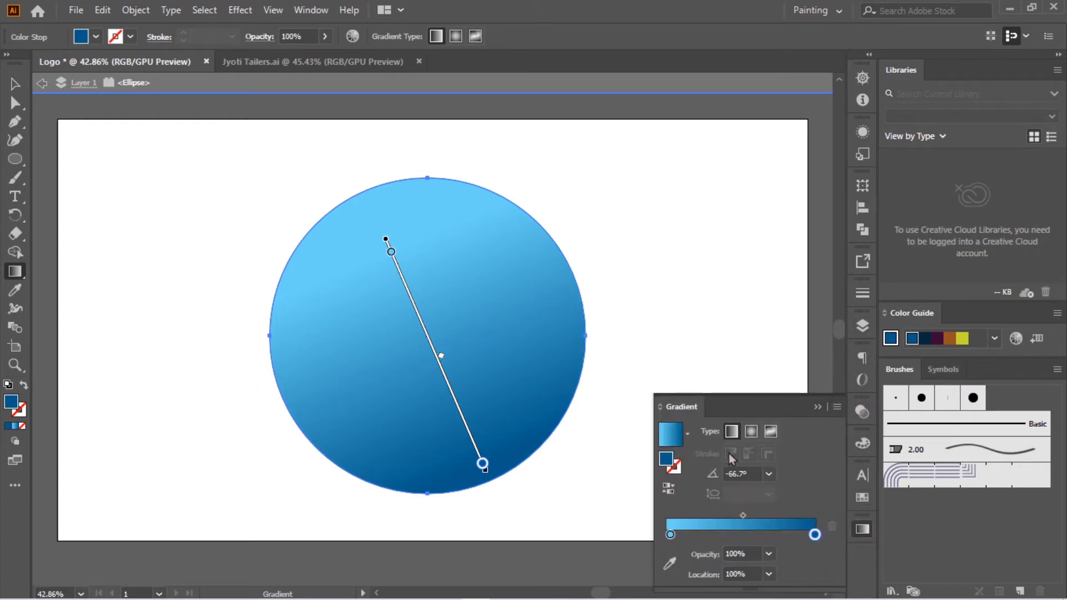
left_click(750, 431)
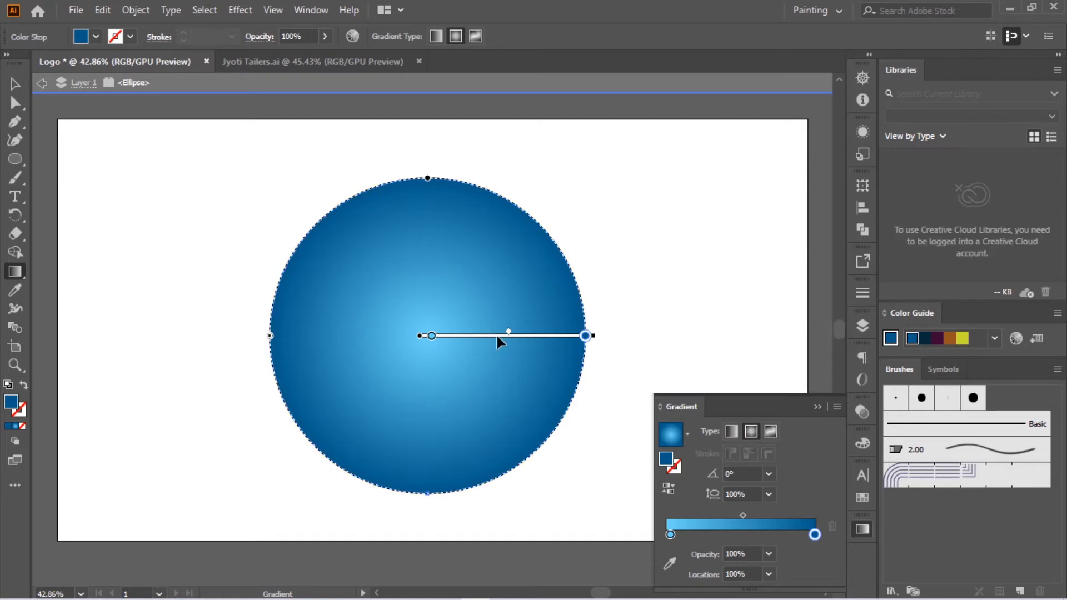
mouse_move(508, 336)
left_mouse_down()
mouse_move(483, 336)
mouse_move(496, 337)
left_mouse_up()
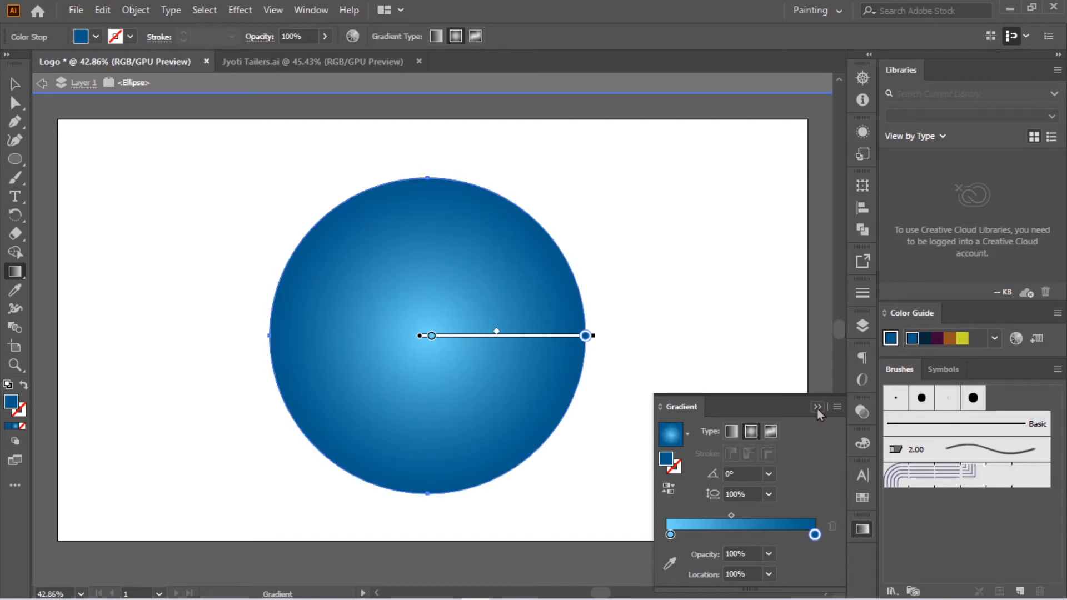
left_click(817, 406)
Step: Move the gradient circle slightly up and to the right on the artboard, then deselect it
left_click(15, 83)
left_click(197, 191)
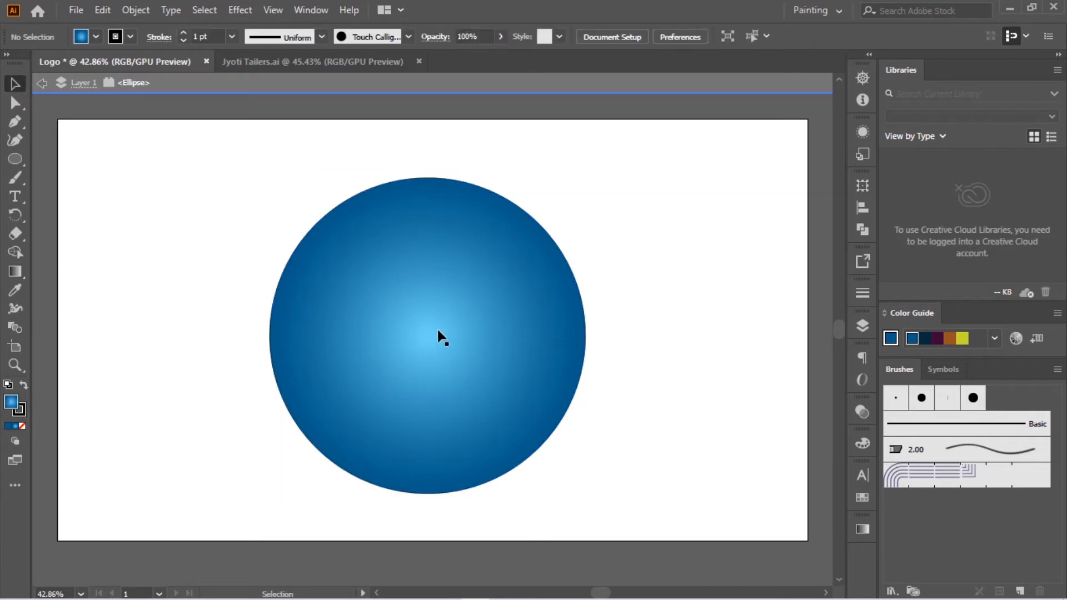
left_click_drag(448, 325, 449, 325)
left_click(714, 291)
Step: Remove the stroke from the gradient circle
left_click(501, 326)
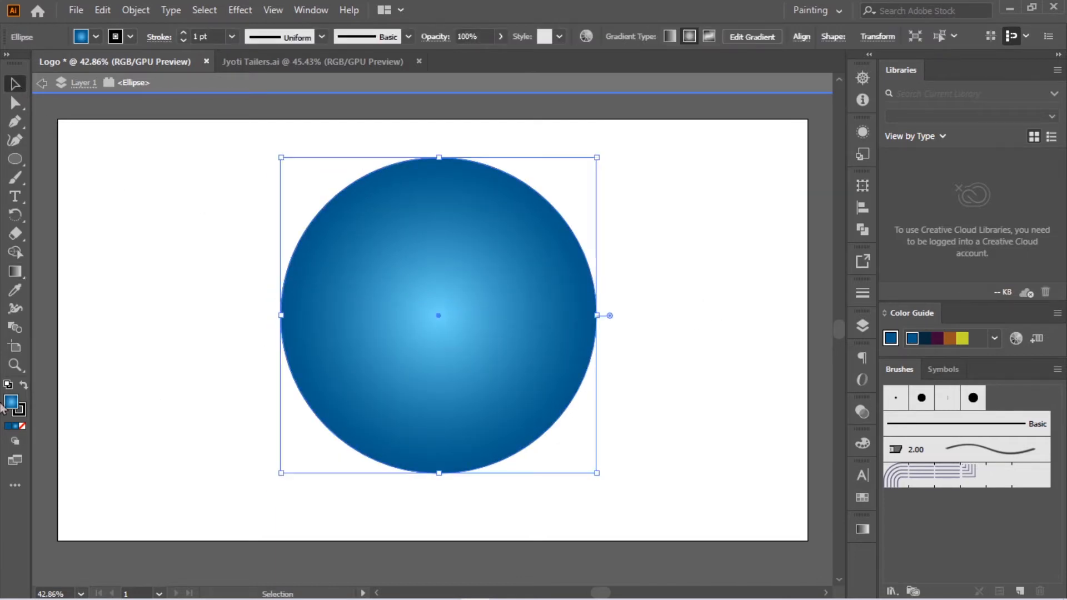
left_click(19, 410)
left_click(23, 426)
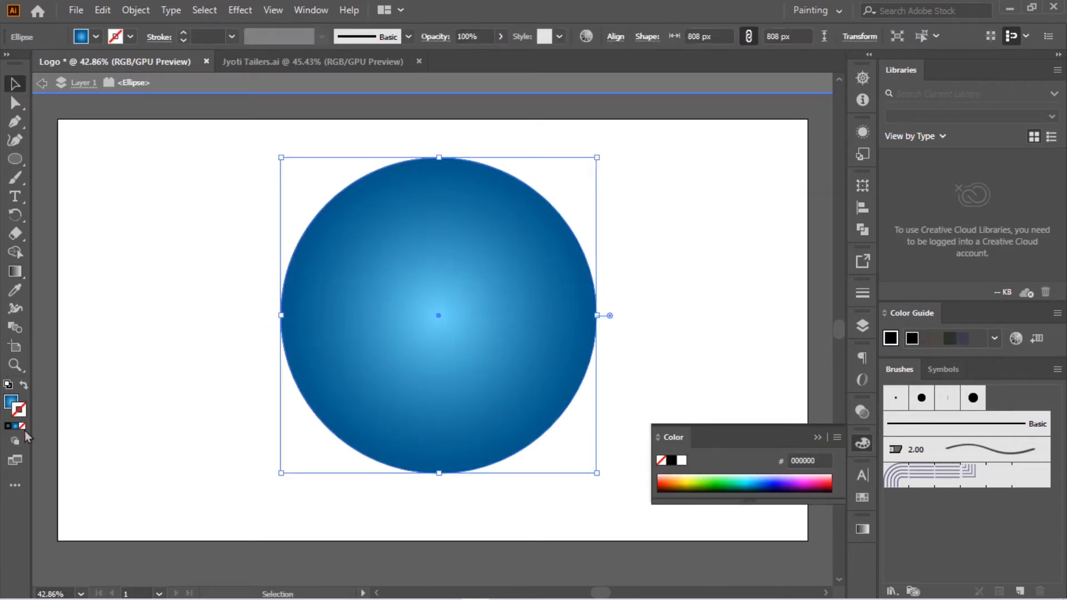
left_click(192, 372)
left_click(823, 439)
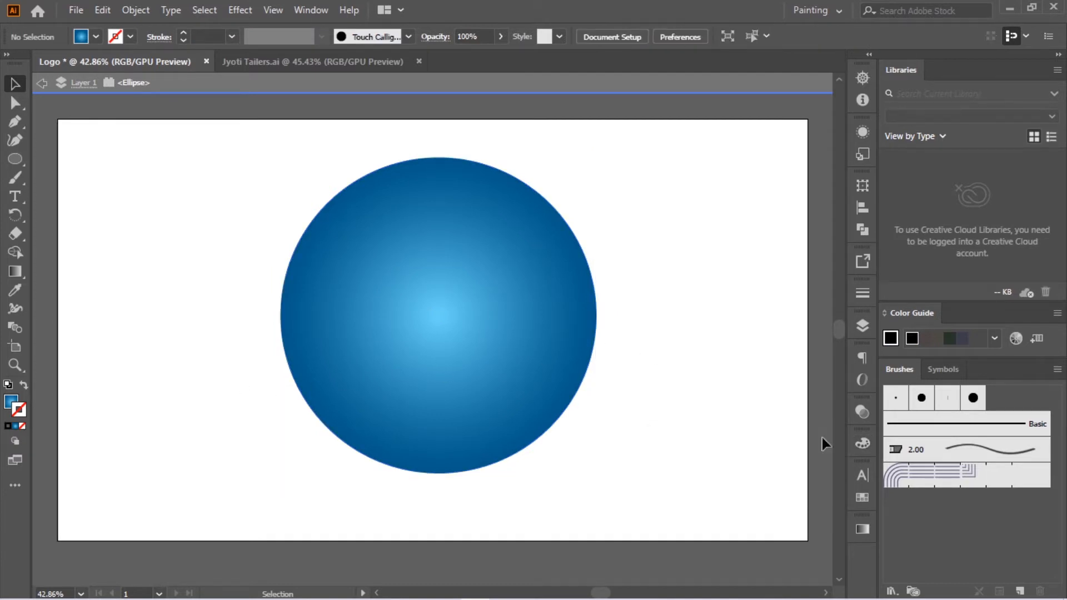
Step: Draw a second circle about 604 px in diameter and centre it inside the large one
left_click_drag(22, 160, 73, 177)
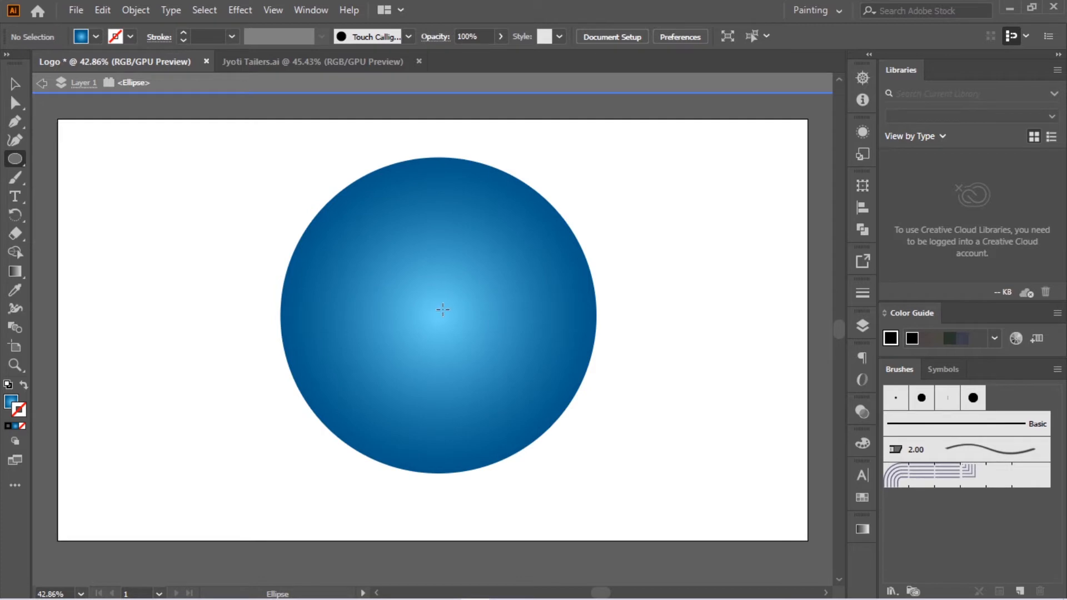
left_click_drag(512, 363, 560, 411)
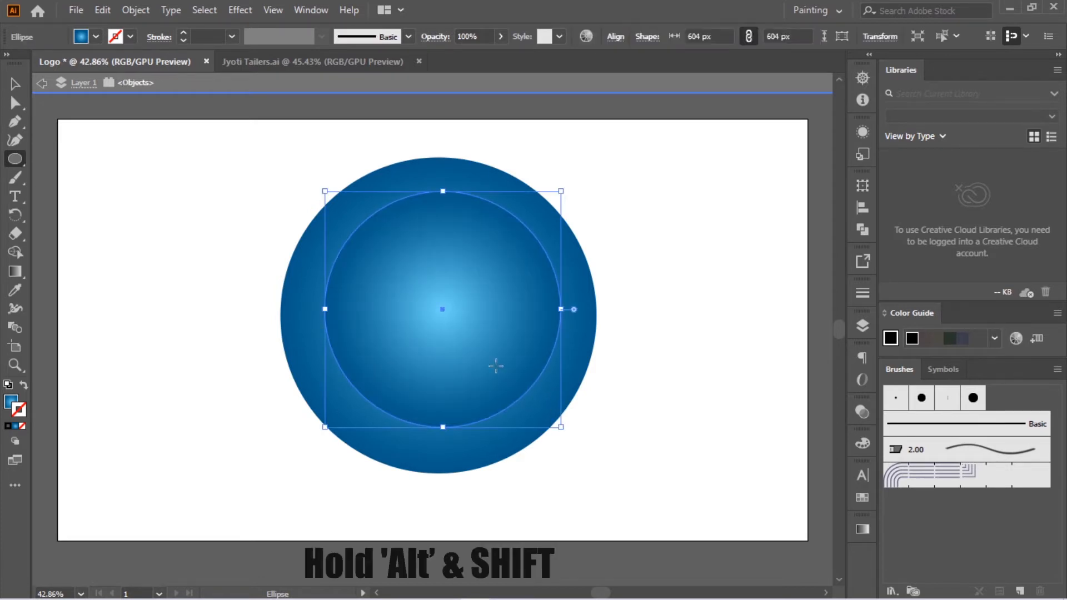
left_click_drag(446, 312, 439, 315)
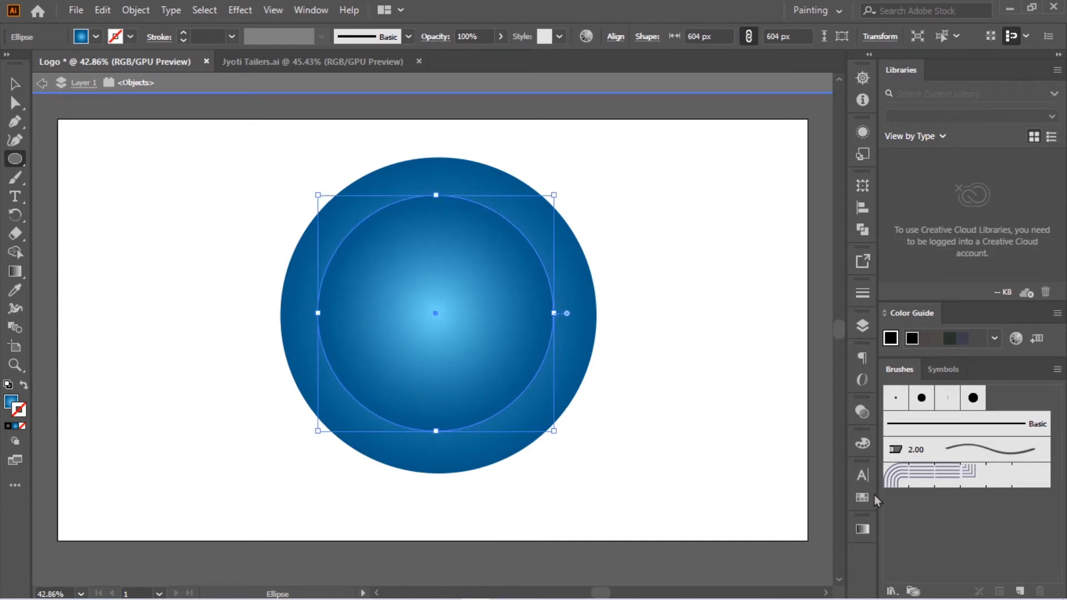
Step: Replace the inner circle's gradient with the solid blue fill 095E89
key("g")
left_click(8, 426)
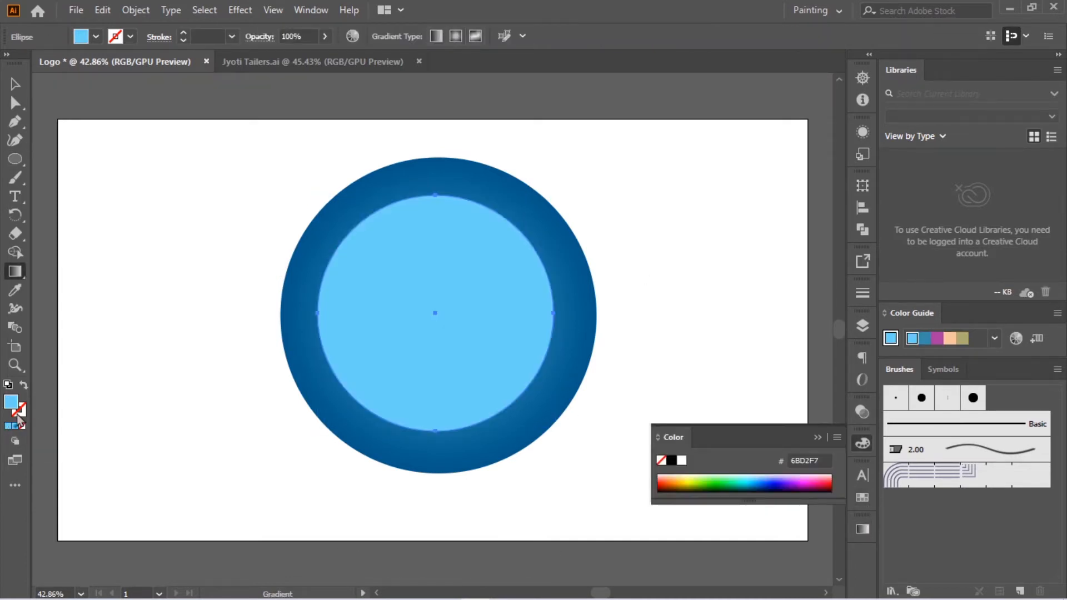
double_click(12, 405)
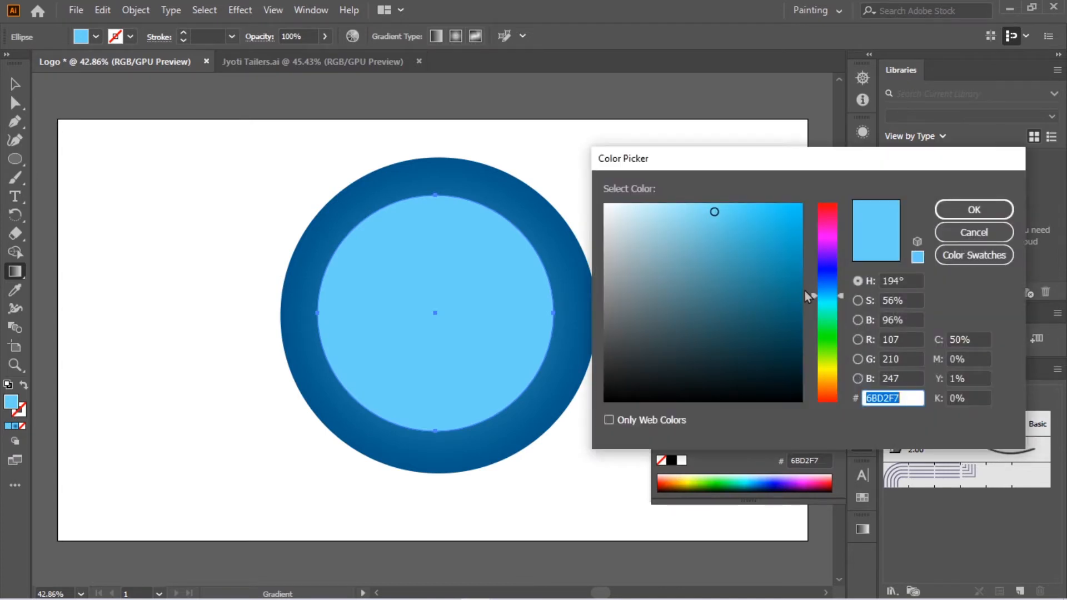
left_click(799, 290)
left_click(799, 277)
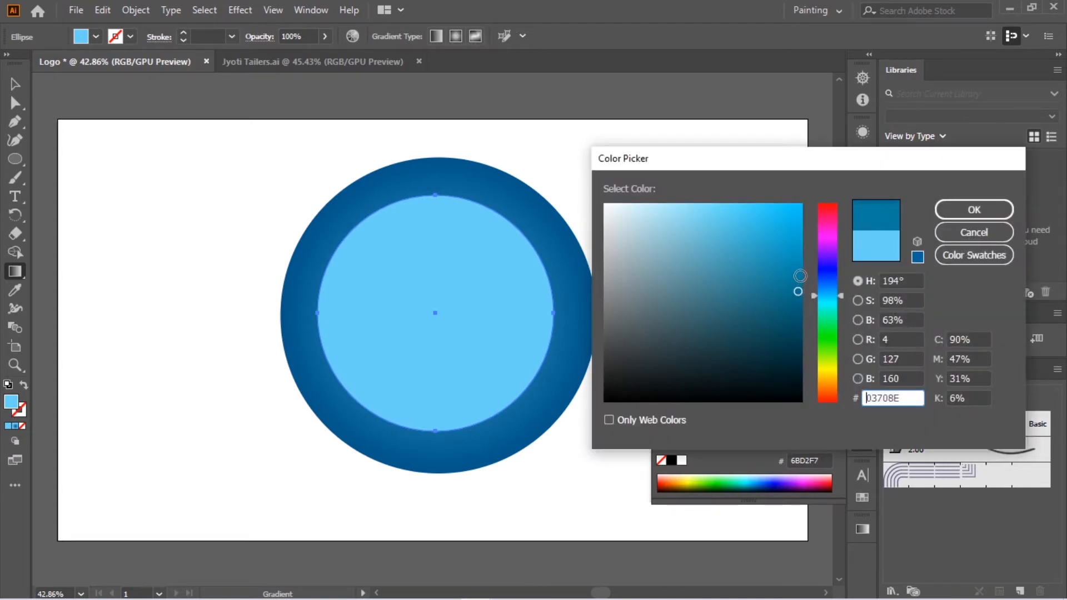
left_click(794, 305)
mouse_move(813, 296)
left_mouse_down()
mouse_move(820, 282)
mouse_move(822, 292)
left_mouse_up()
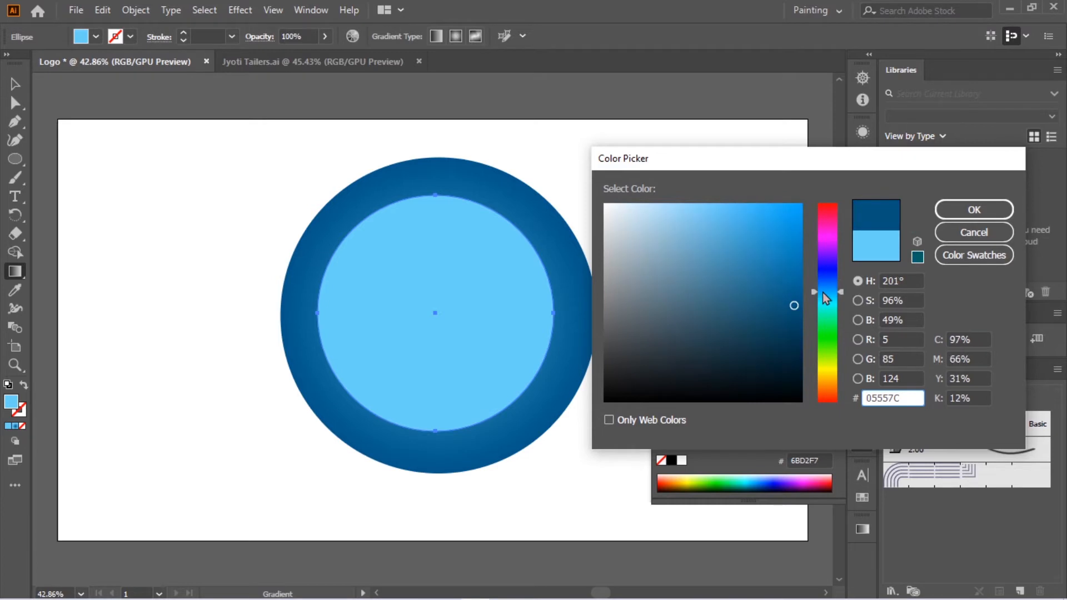
left_click(792, 294)
left_click(973, 209)
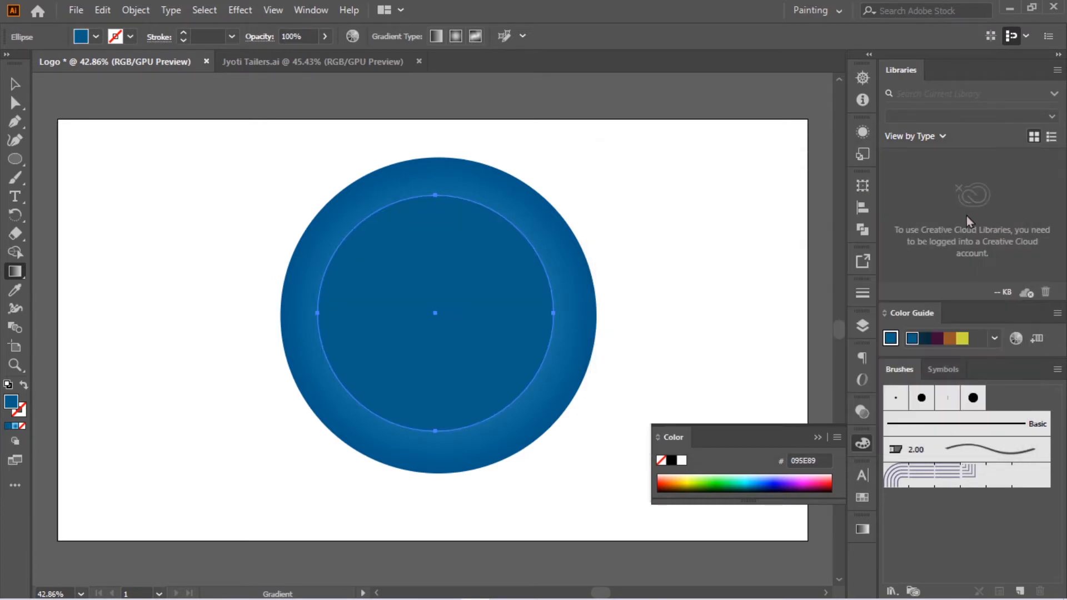
left_click(816, 438)
left_click(15, 84)
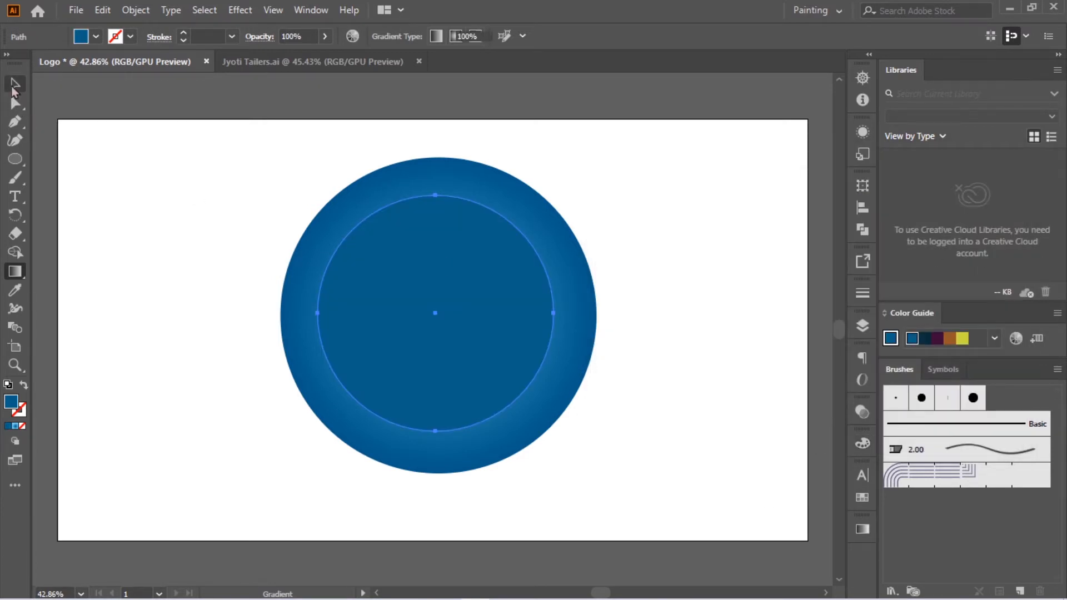
left_click(219, 191)
Step: Change the inner circle's fill to the dark navy blue 00394F
left_click(458, 340)
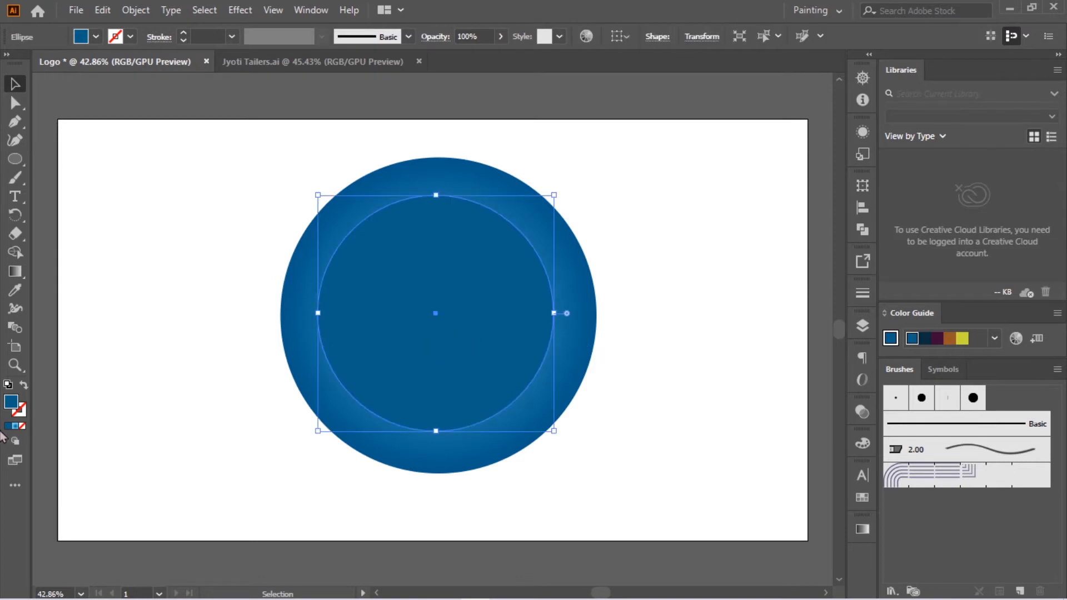
double_click(13, 409)
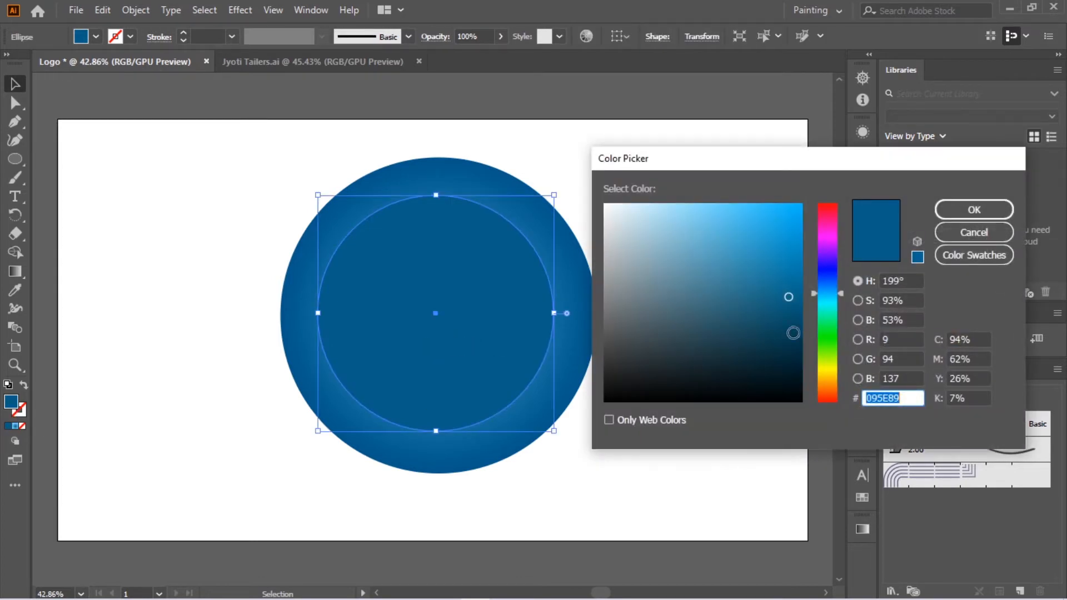
left_click(799, 335)
left_click(986, 213)
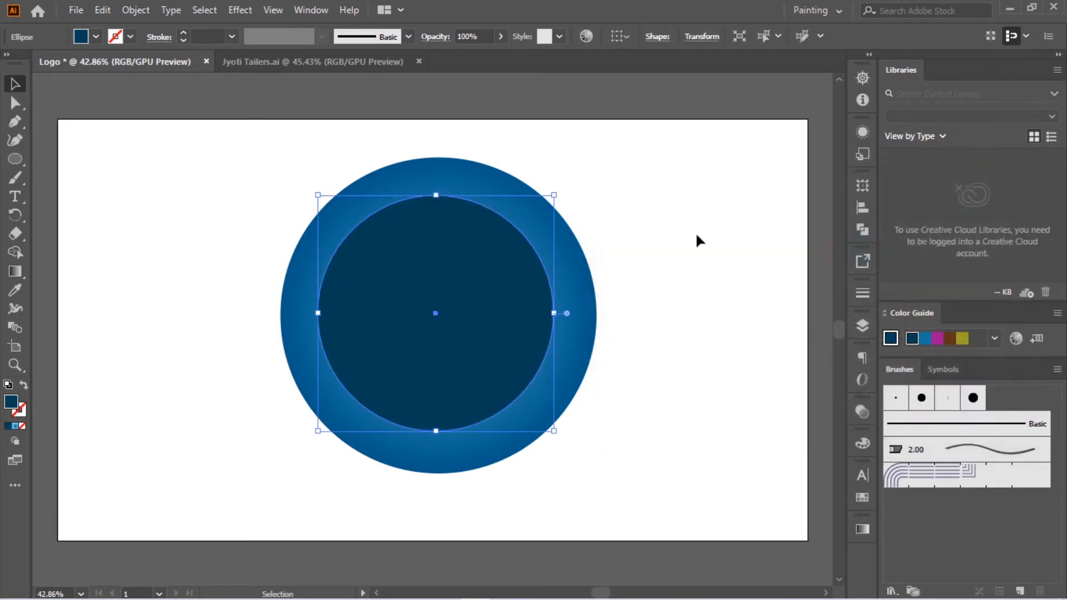
left_click(697, 236)
Step: Align the two circles to each other's horizontal and vertical centres
left_click_drag(250, 162, 657, 478)
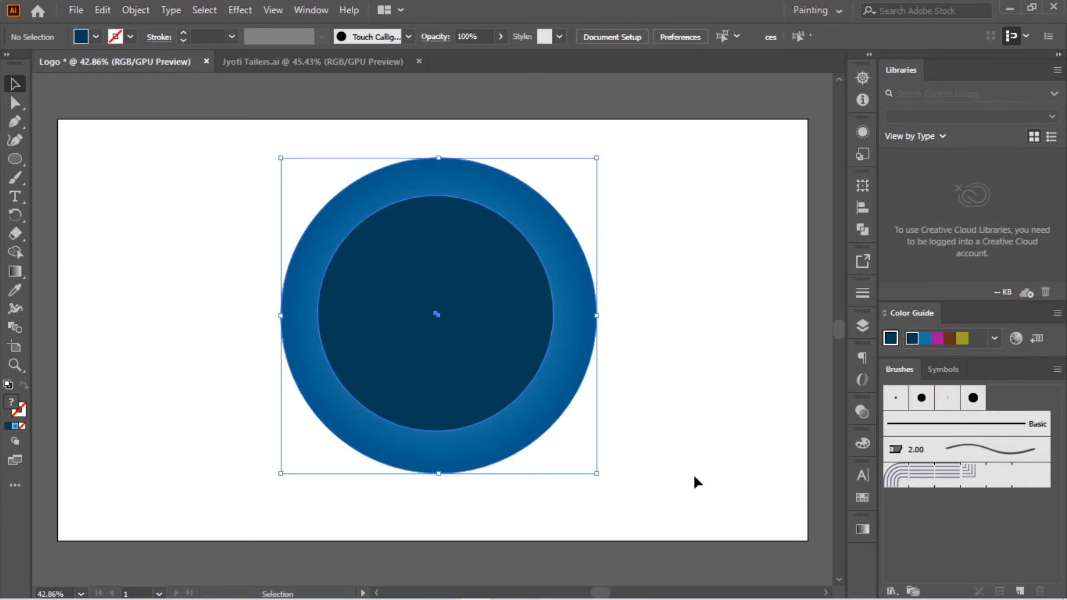
left_click(860, 214)
left_click(711, 222)
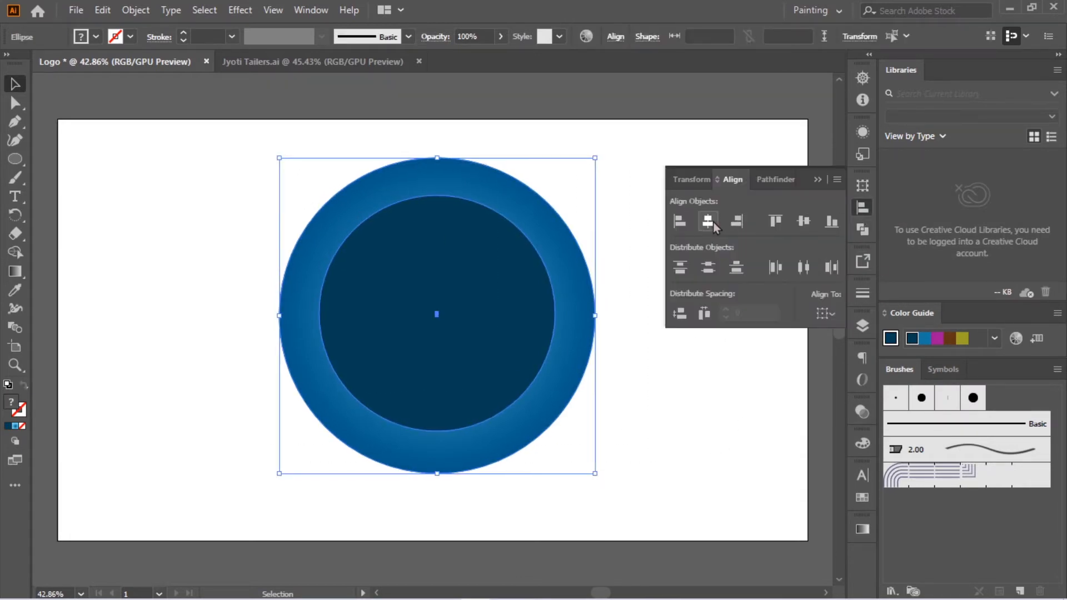
left_click(802, 225)
left_click(740, 188)
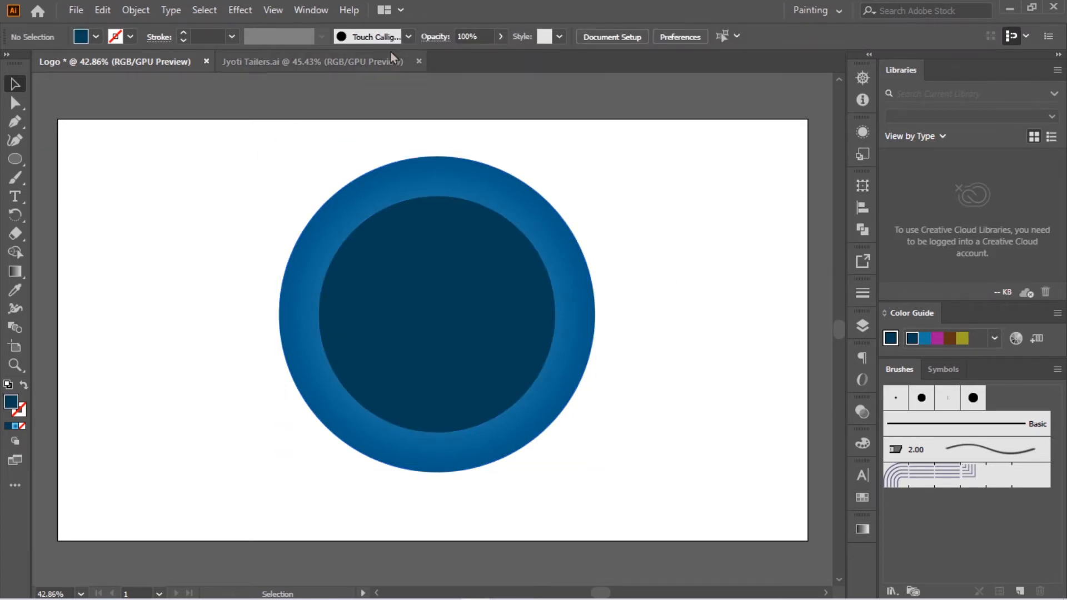
Step: Copy the jt monogram from the Jyoti Tailers.ai document into the Logo document and scale it down inside the dark circle
left_click(351, 65)
left_click_drag(225, 245, 472, 293)
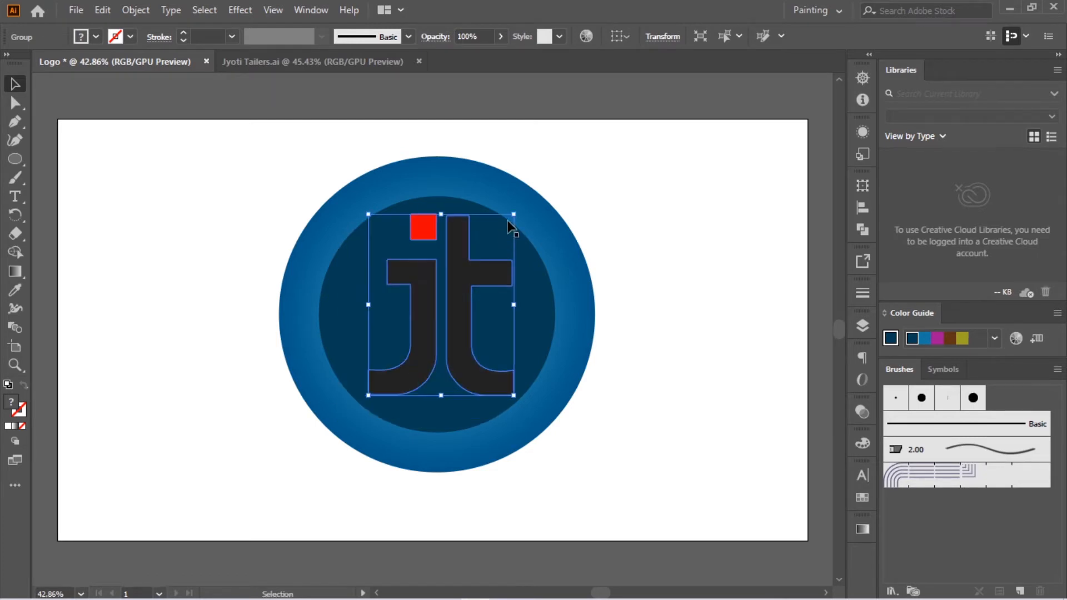
left_click_drag(519, 216, 484, 251)
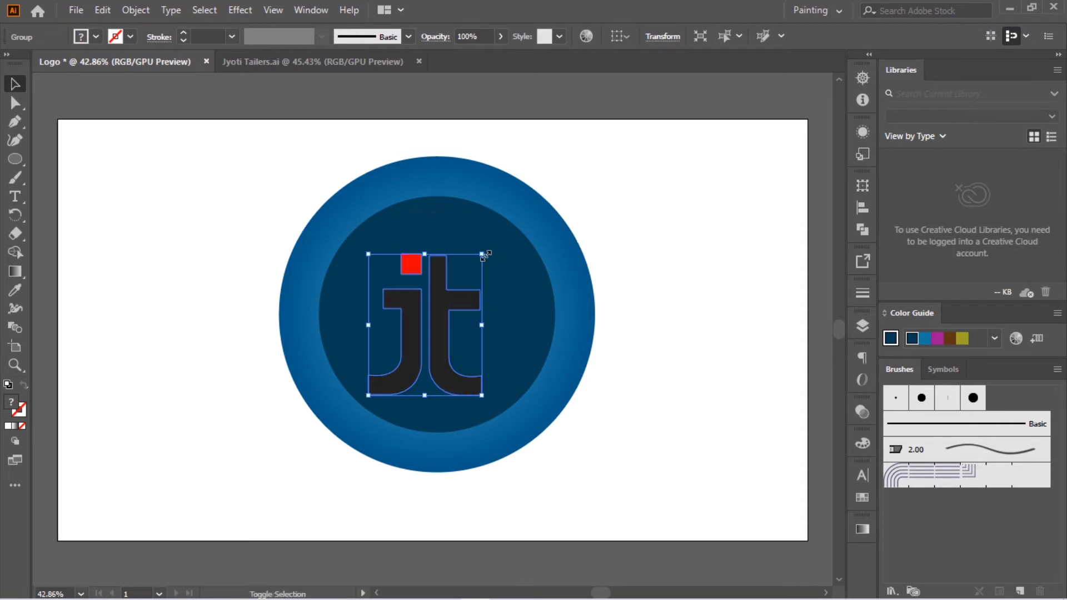
left_click_drag(445, 336, 454, 314)
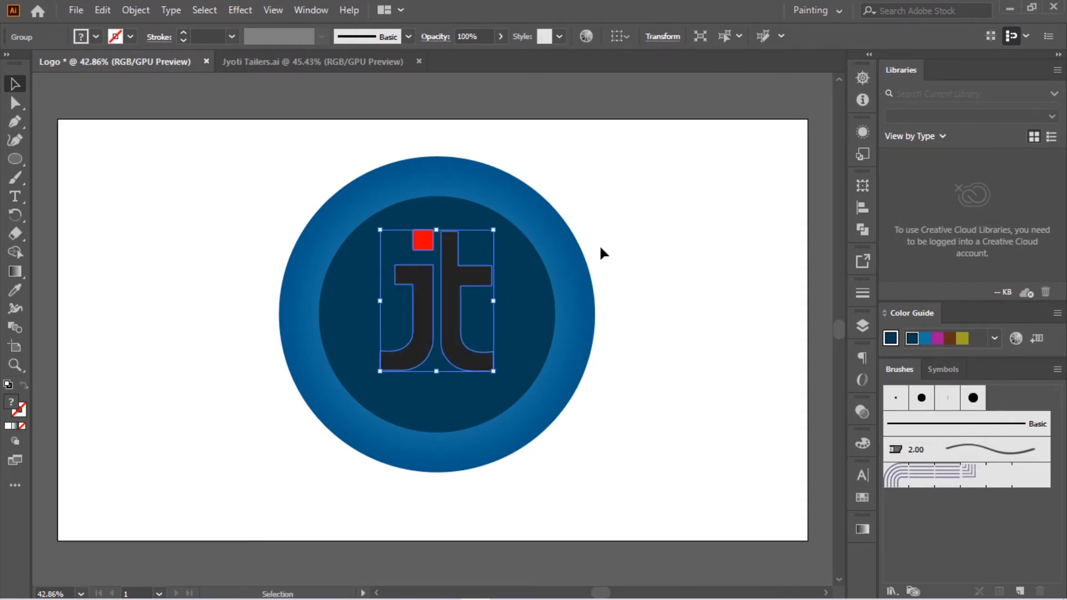
left_click(599, 245)
Step: Isolate the monogram's letter t, fill it with the blue 1892B7, and leave isolation mode
double_click(455, 322)
left_click(455, 322)
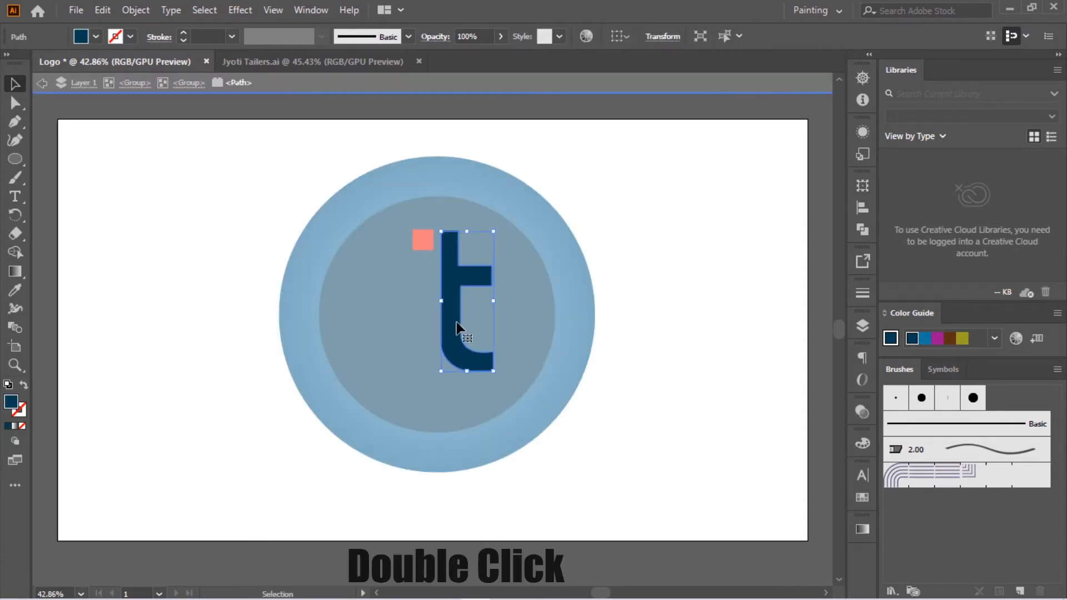
double_click(11, 401)
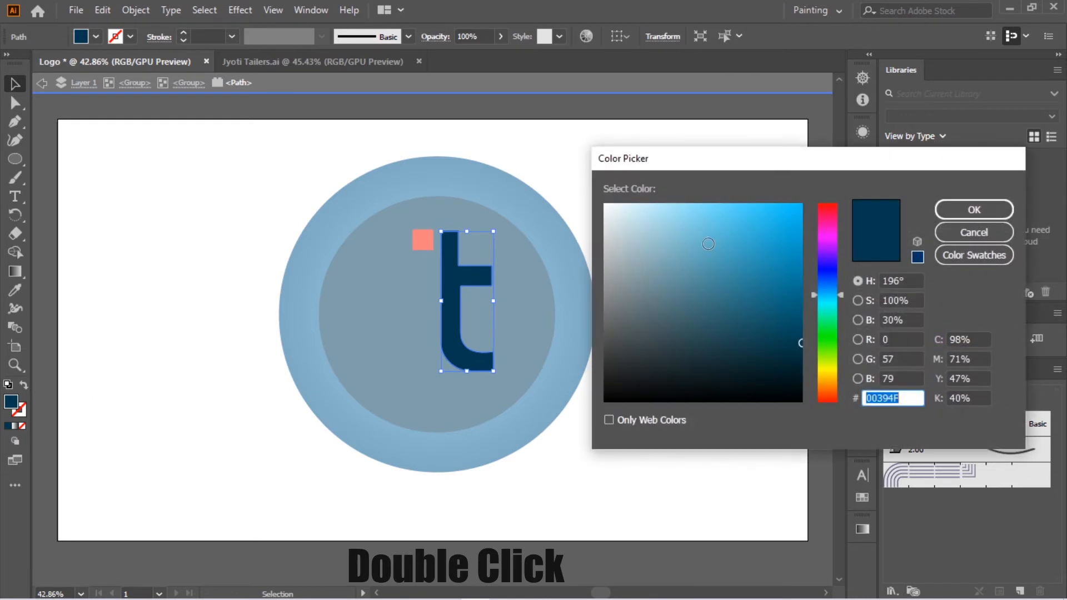
left_click(683, 275)
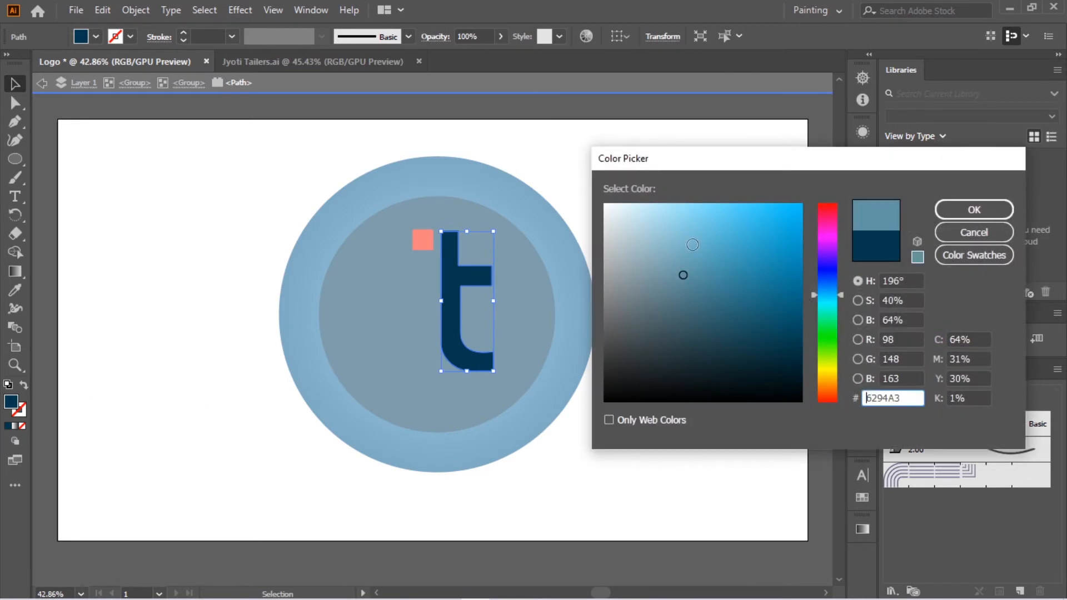
left_click(691, 245)
left_click(769, 231)
left_click(776, 255)
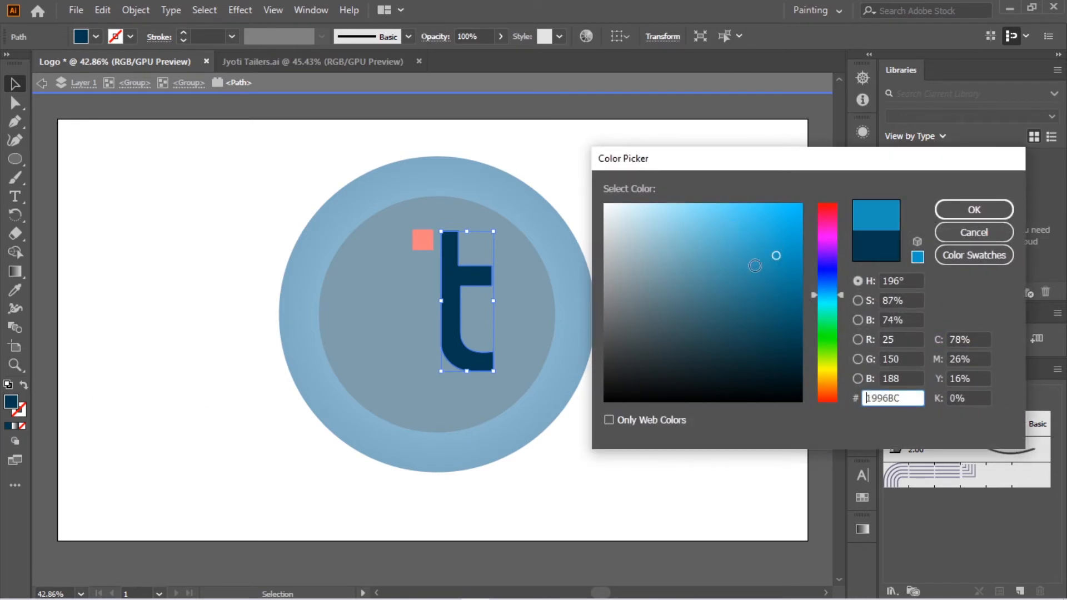
left_click(721, 285)
left_click(778, 256)
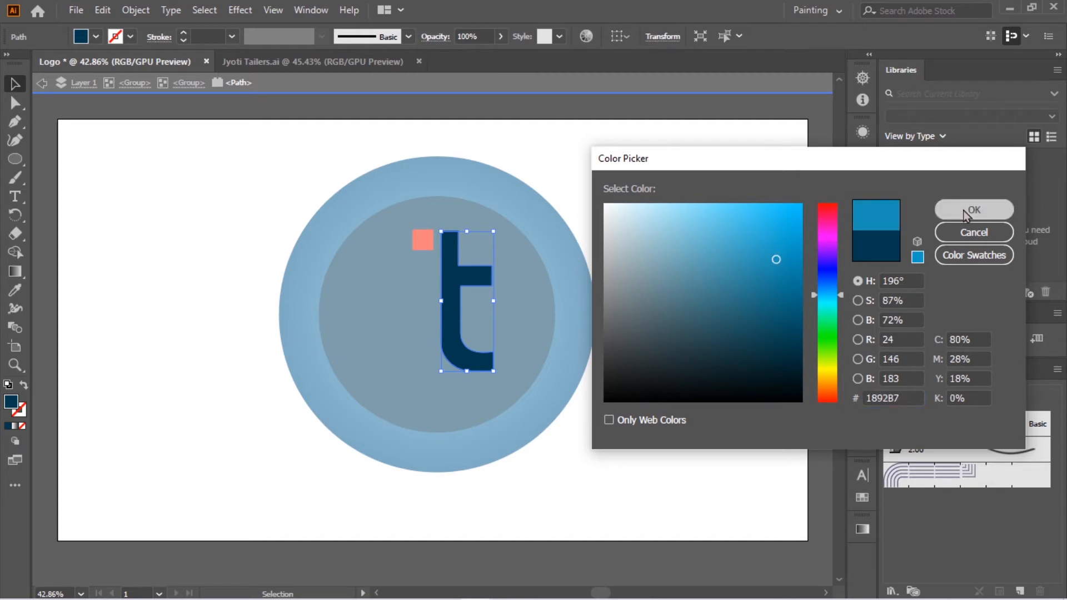
left_click(952, 209)
left_click(685, 300)
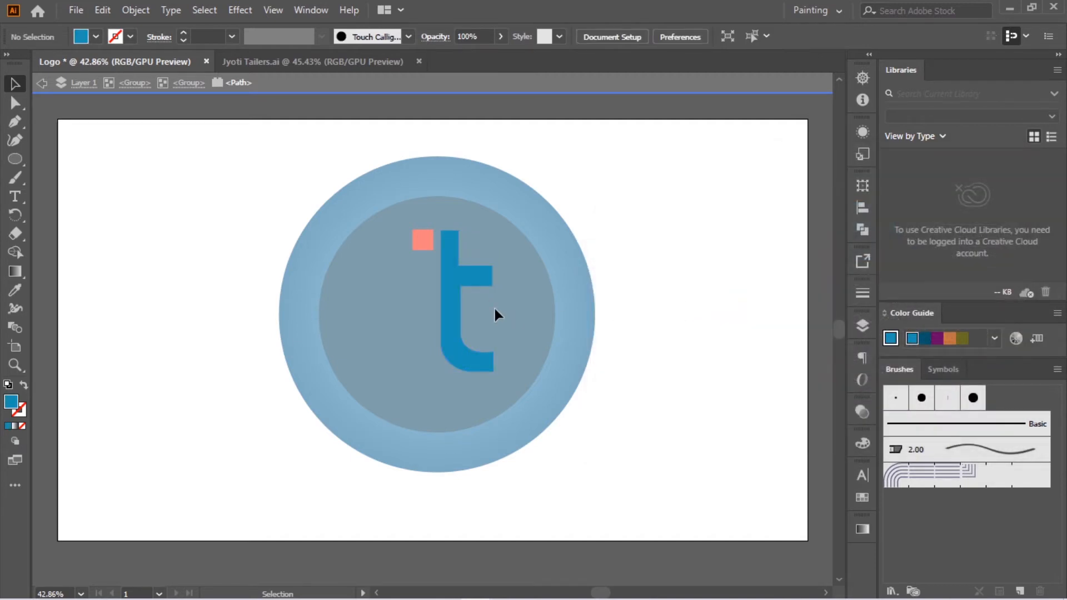
left_click(444, 315)
left_click(648, 272)
double_click(694, 275)
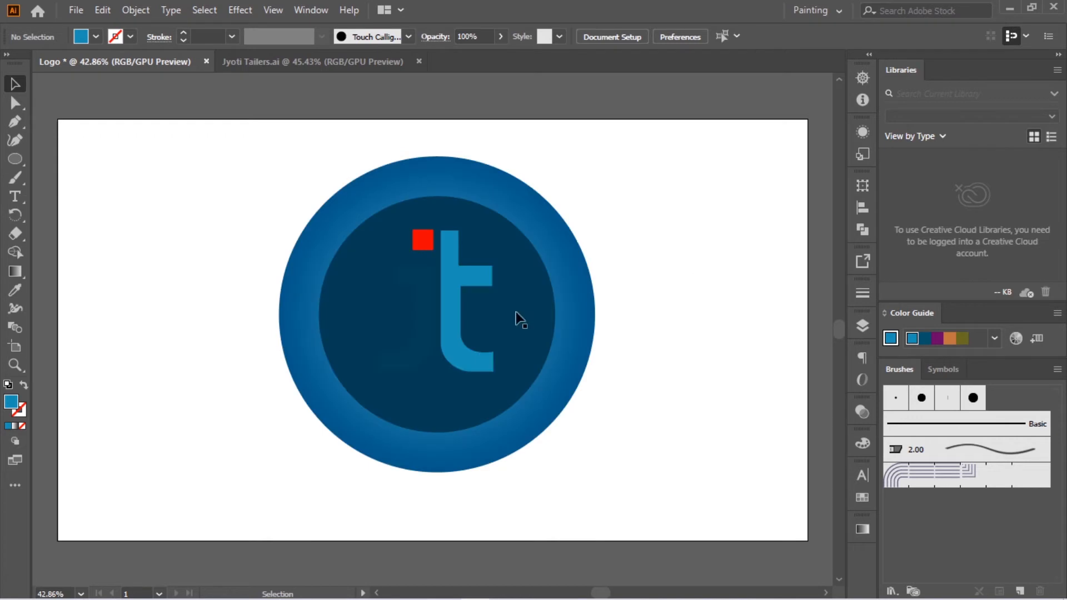
Step: Apply the same solid blue 1892B7 fill to the whole jt monogram
left_click(421, 321)
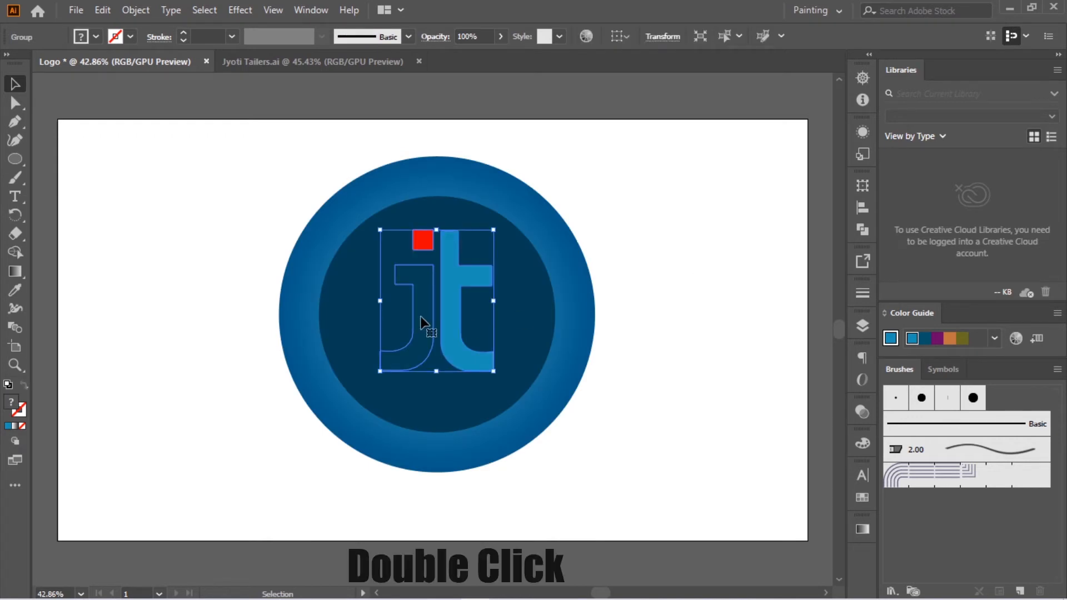
left_click(8, 425)
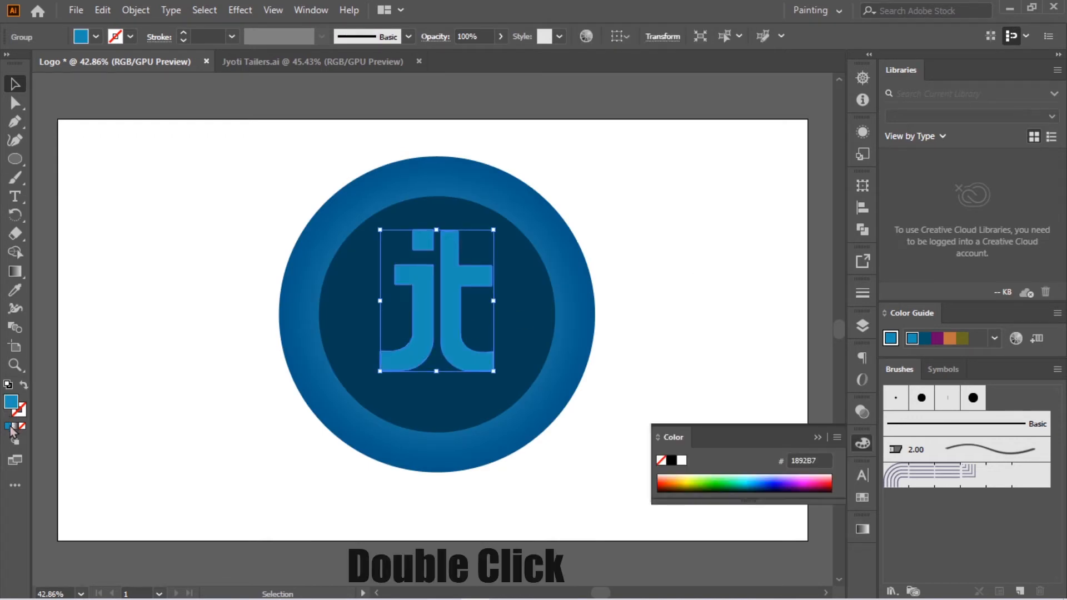
left_click(597, 229)
Step: Isolate the square dot above the j and fill it with the pale blue DBF6FC
double_click(424, 236)
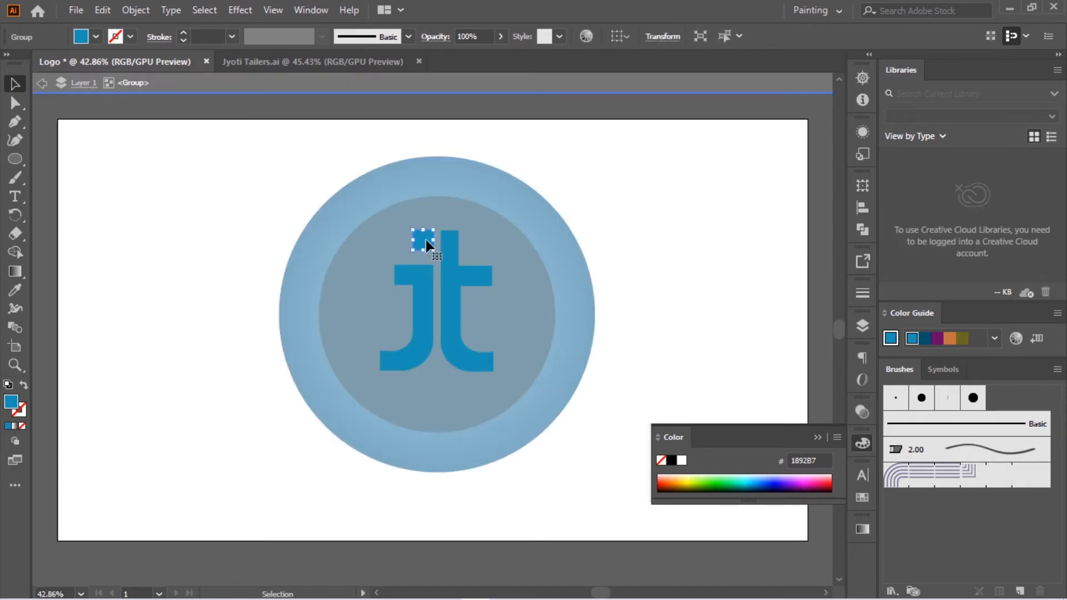
double_click(11, 402)
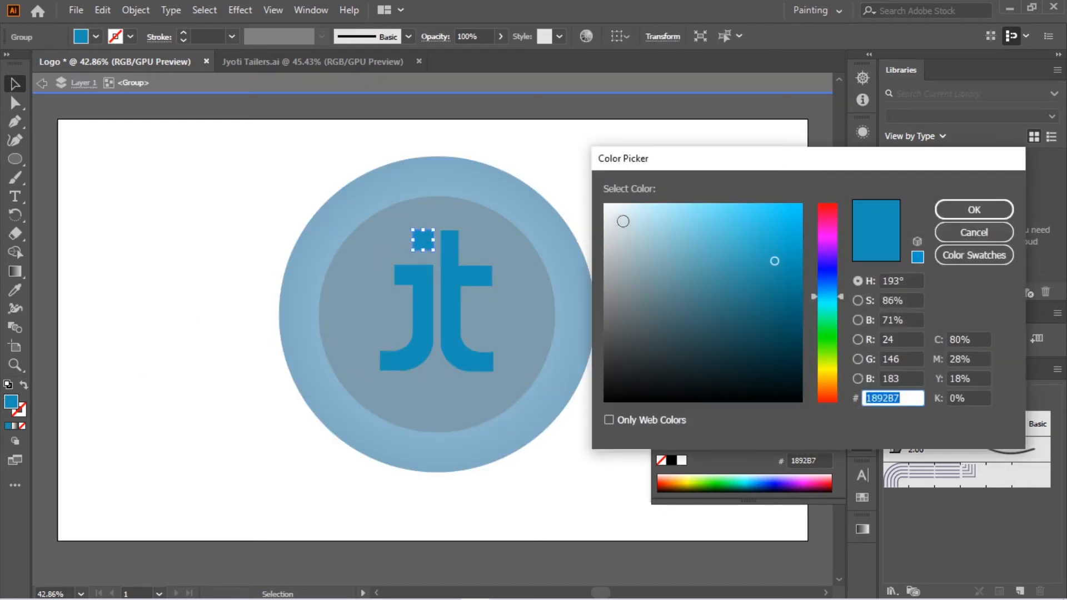
left_click(605, 205)
left_click(636, 207)
left_click(629, 201)
left_click(974, 210)
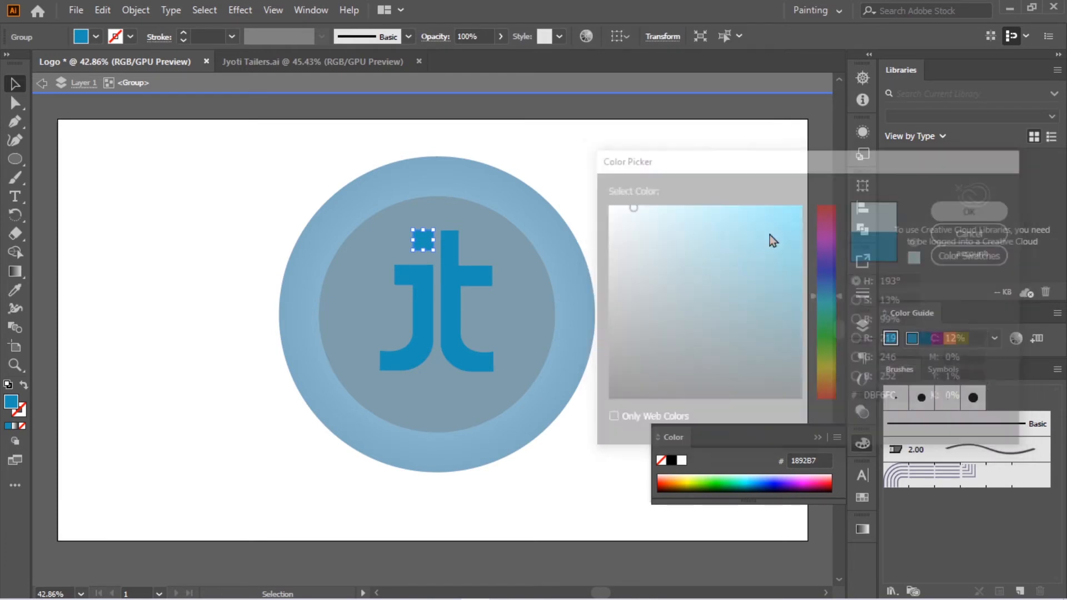
double_click(643, 309)
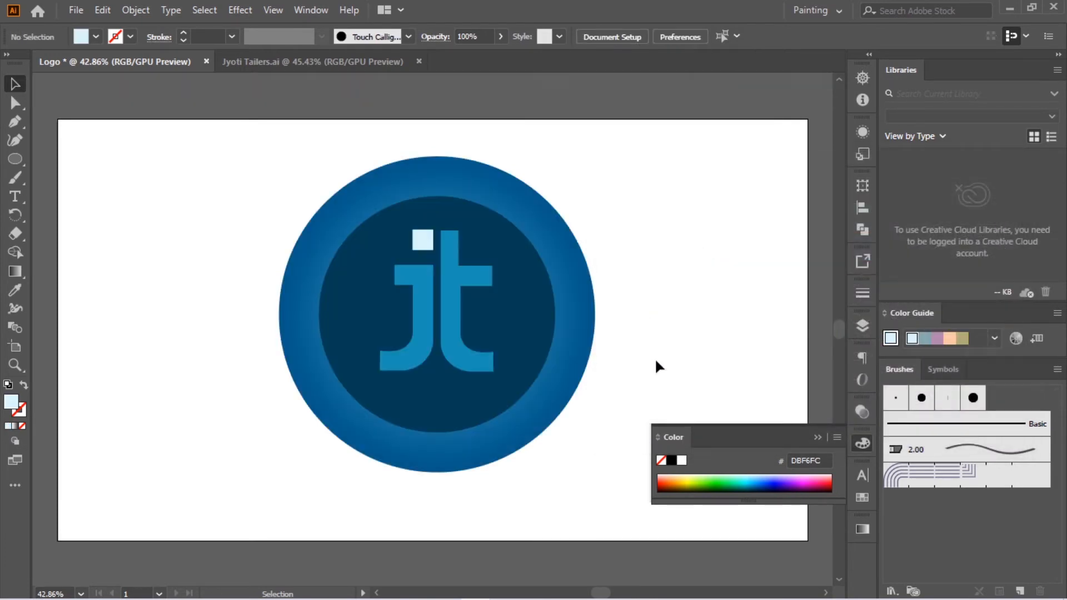
left_click(817, 437)
Step: Align the circles and the jt monogram to a common horizontal and vertical centre
left_click_drag(177, 187, 684, 470)
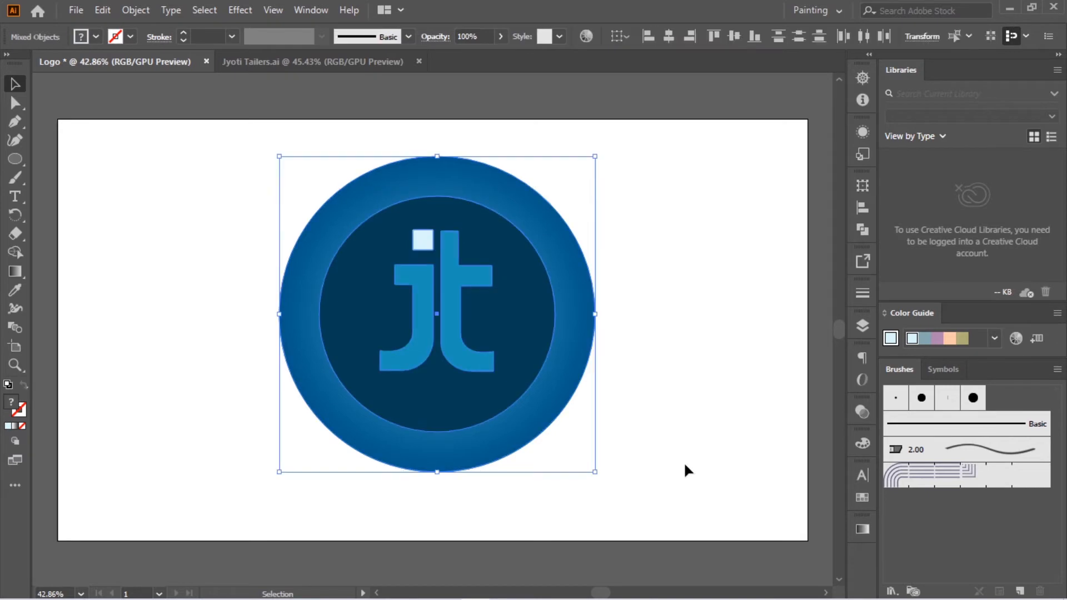
left_click(865, 213)
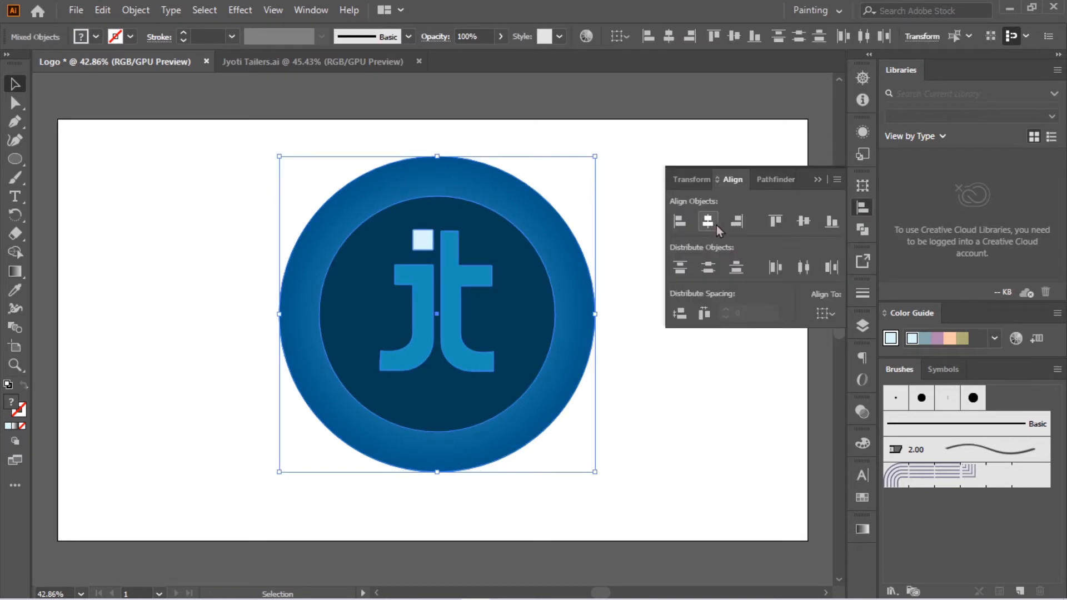
left_click(810, 222)
left_click(820, 177)
left_click(712, 221)
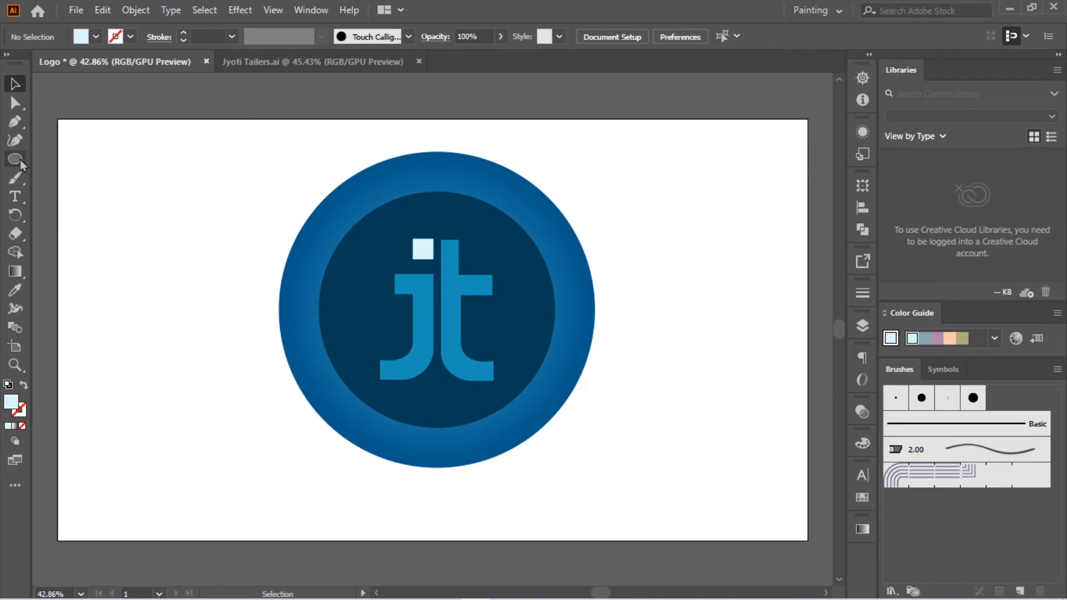
Step: Draw a pale blue square about 774 px wide over the logo's circles
left_click_drag(20, 159, 102, 152)
left_click_drag(293, 141, 532, 444)
left_click_drag(442, 289, 434, 316)
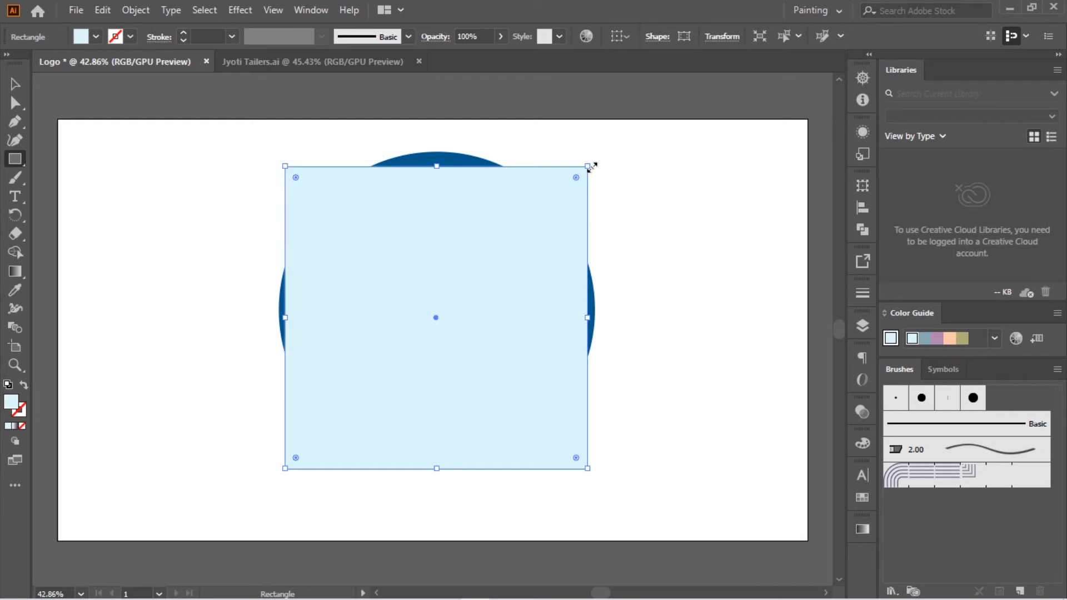
Step: Scale the pale blue square down slightly and move it over the middle of the circles
left_click_drag(591, 167, 565, 190)
left_click_drag(425, 330, 437, 300)
left_click(628, 243)
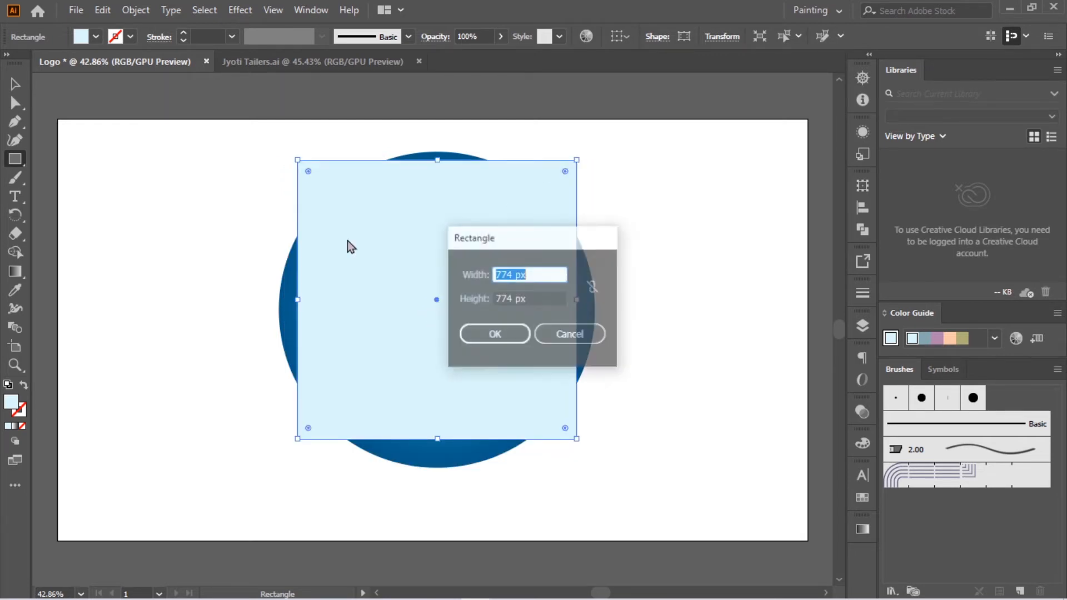
left_click(580, 334)
Step: Align the pale blue square, the circles and the jt monogram to a common vertical centre
left_click(10, 88)
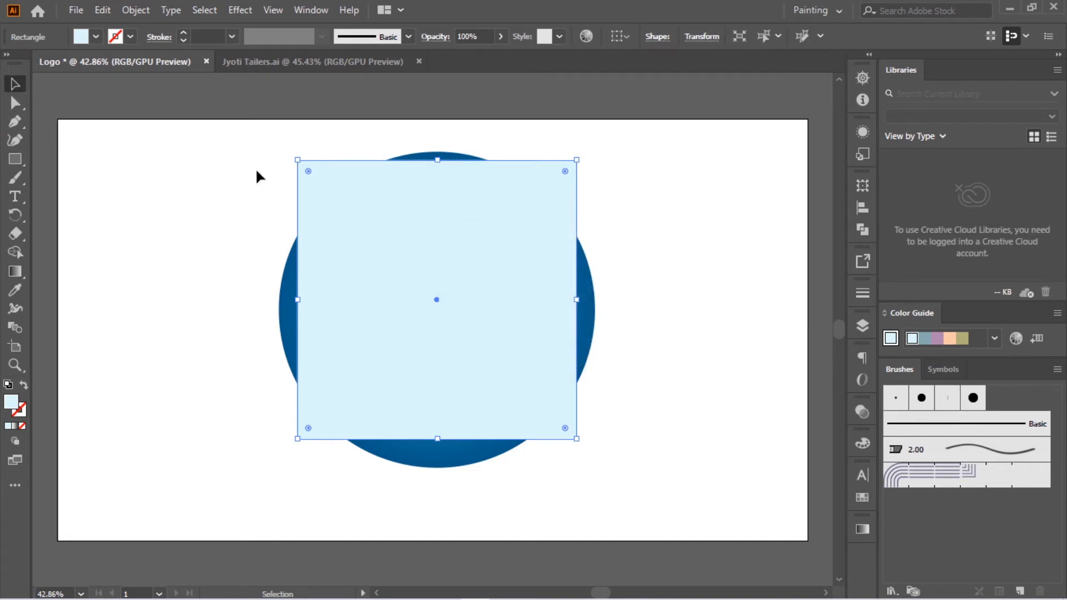
left_click_drag(240, 138, 688, 486)
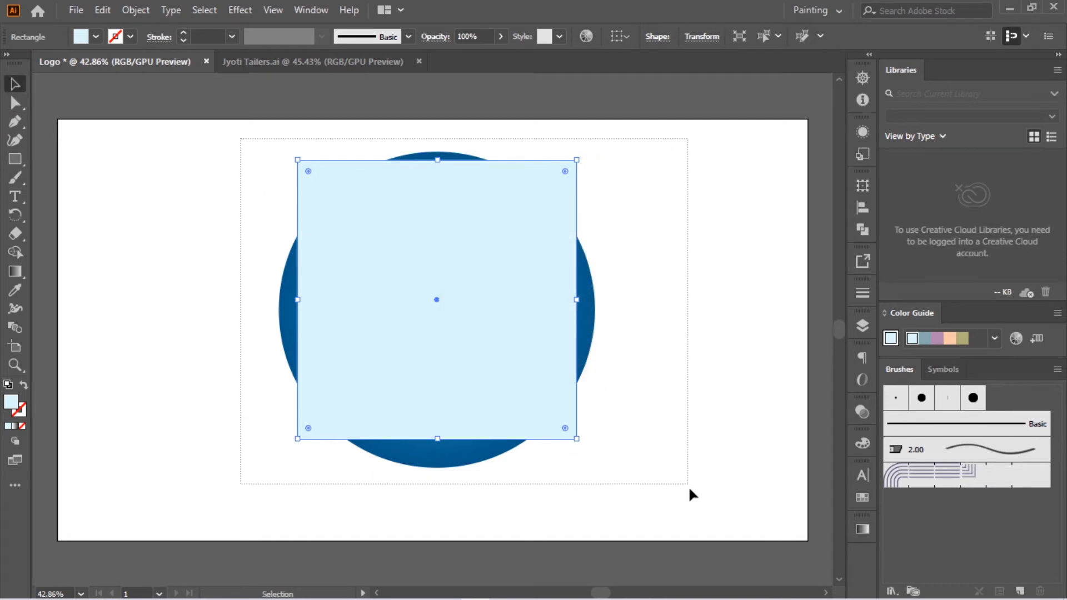
left_click(858, 215)
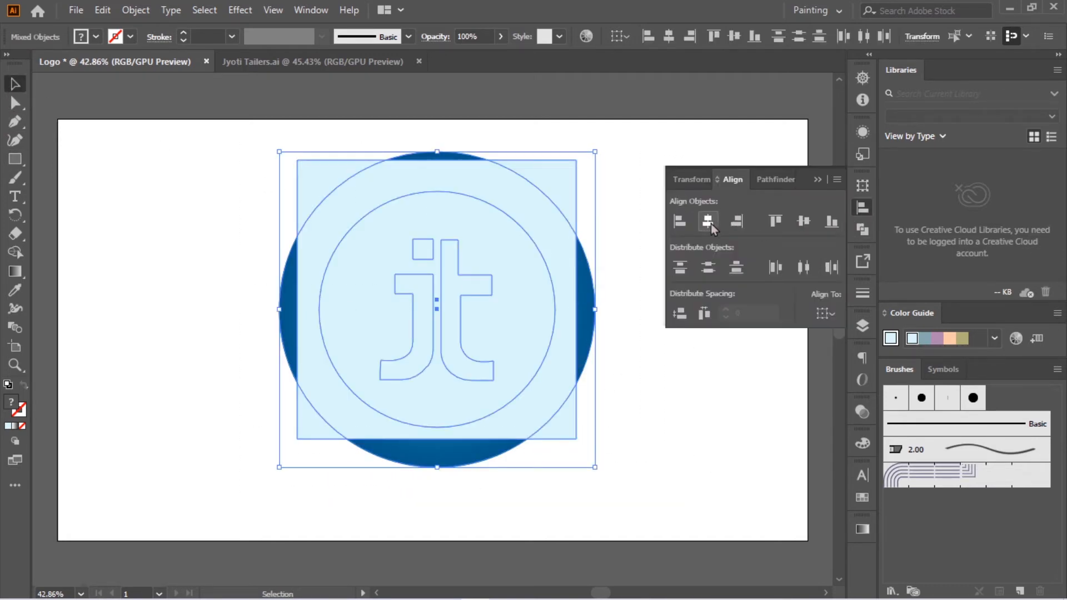
left_click(803, 221)
left_click(816, 181)
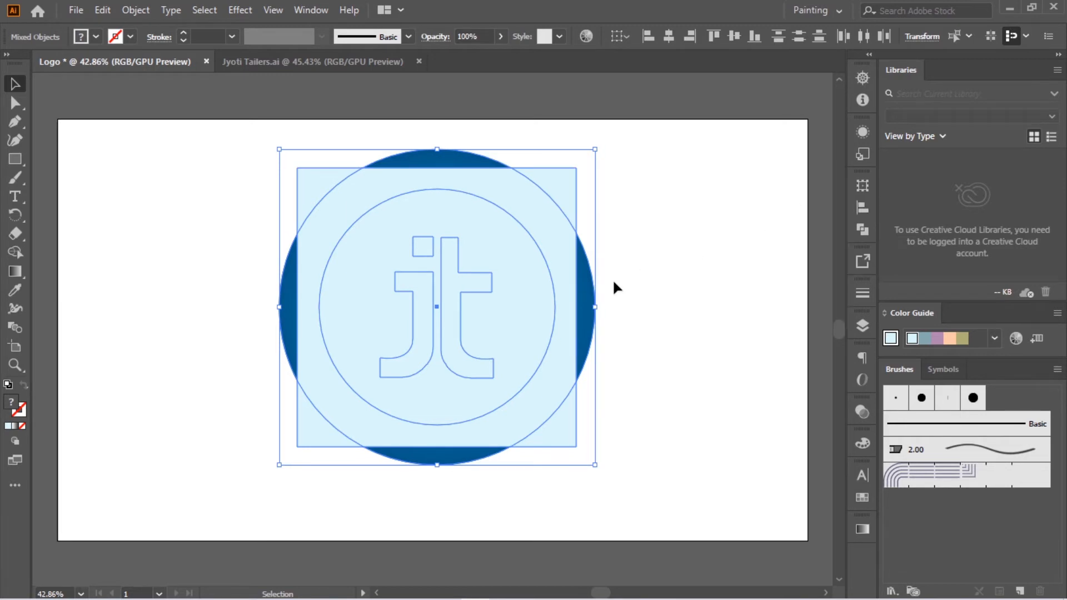
left_click(669, 275)
Step: Send the pale blue square to the back, behind the circles
left_click(571, 178)
right_click(568, 194)
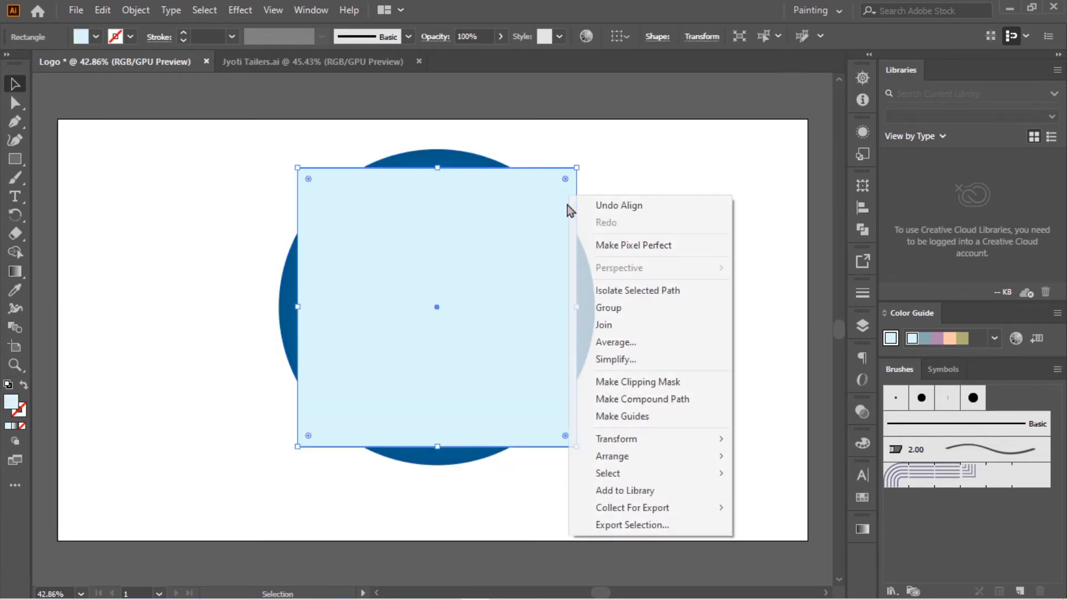
mouse_move(616, 456)
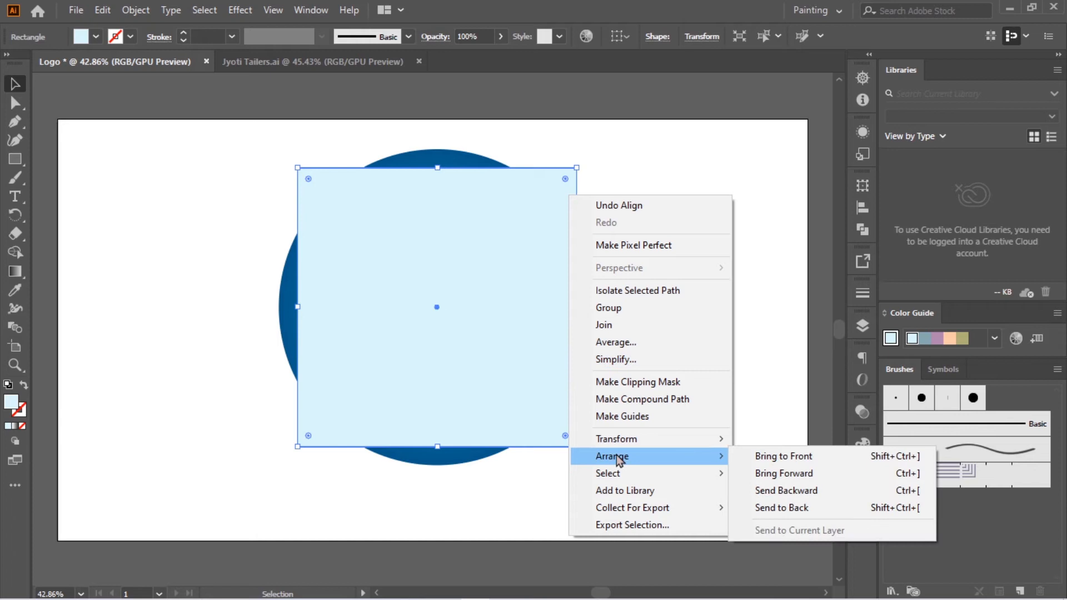
left_click(788, 507)
left_click(623, 252)
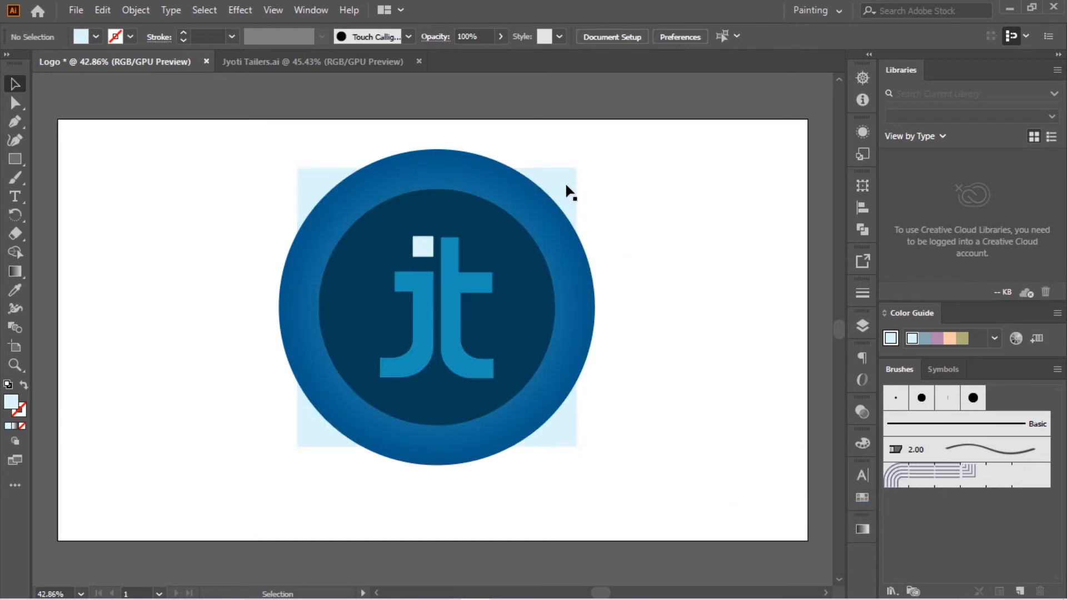
Step: Bring the pale blue square back to the front of all the logo parts
left_click(565, 180)
right_click(567, 192)
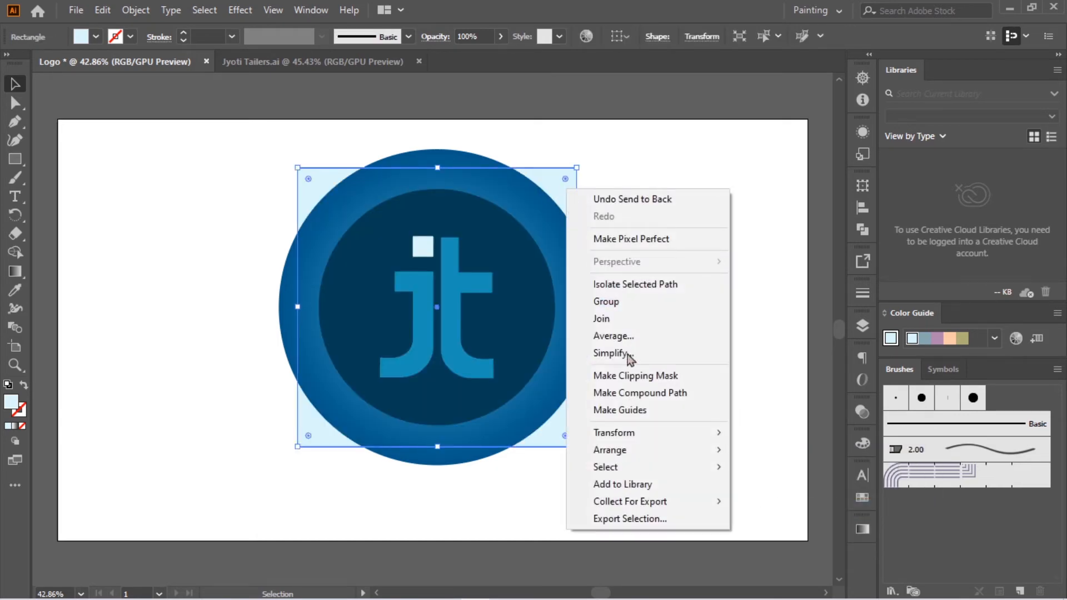
mouse_move(628, 447)
left_click(752, 444)
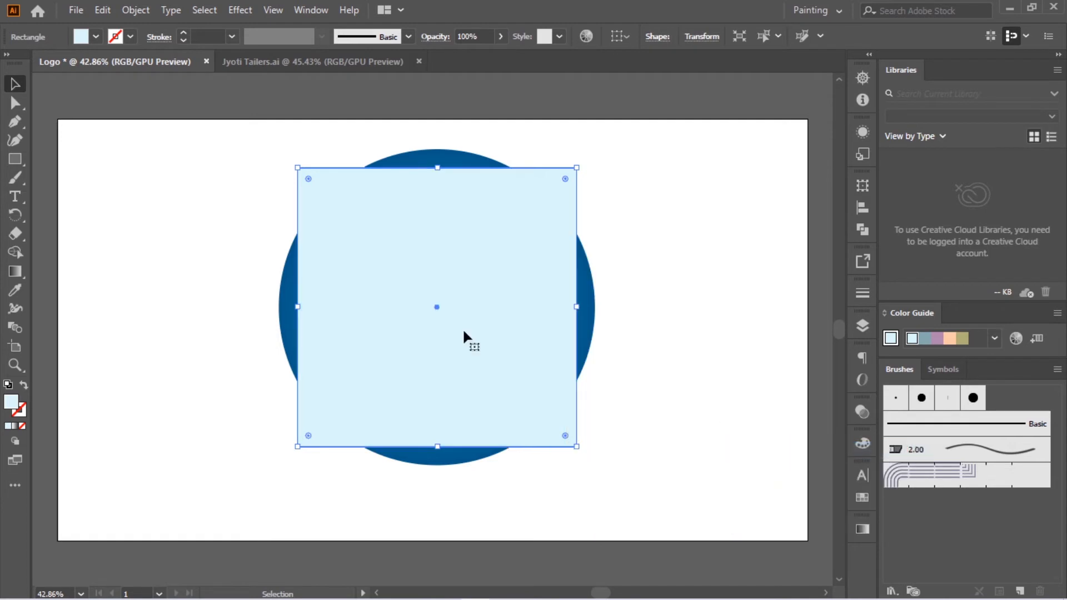
Step: Swap the square's fill and stroke so it has only an outline, and set the stroke weight to 6 pt
left_click(24, 386)
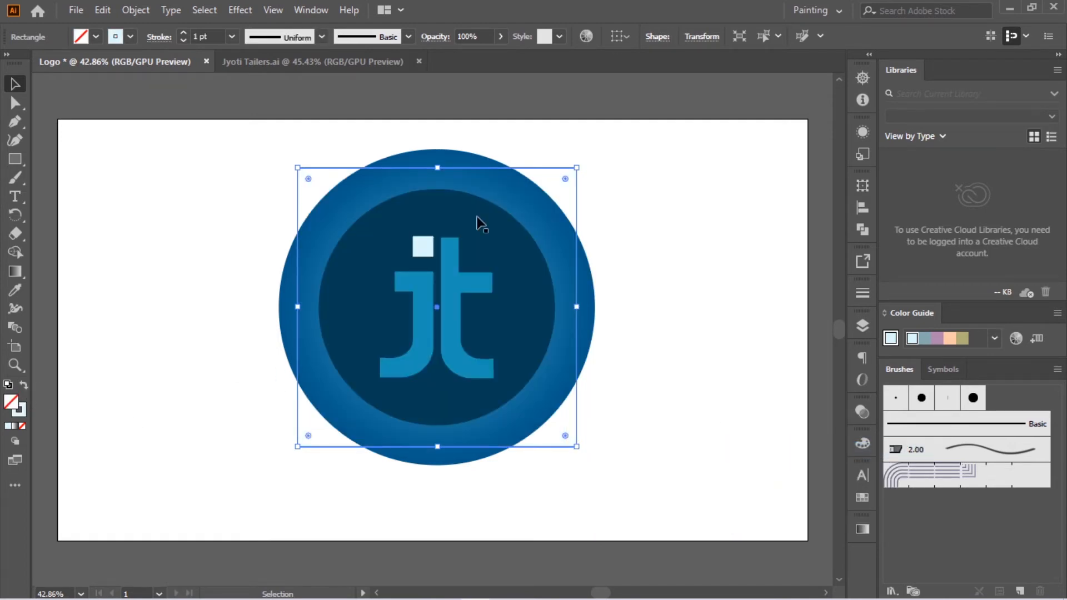
left_click(233, 37)
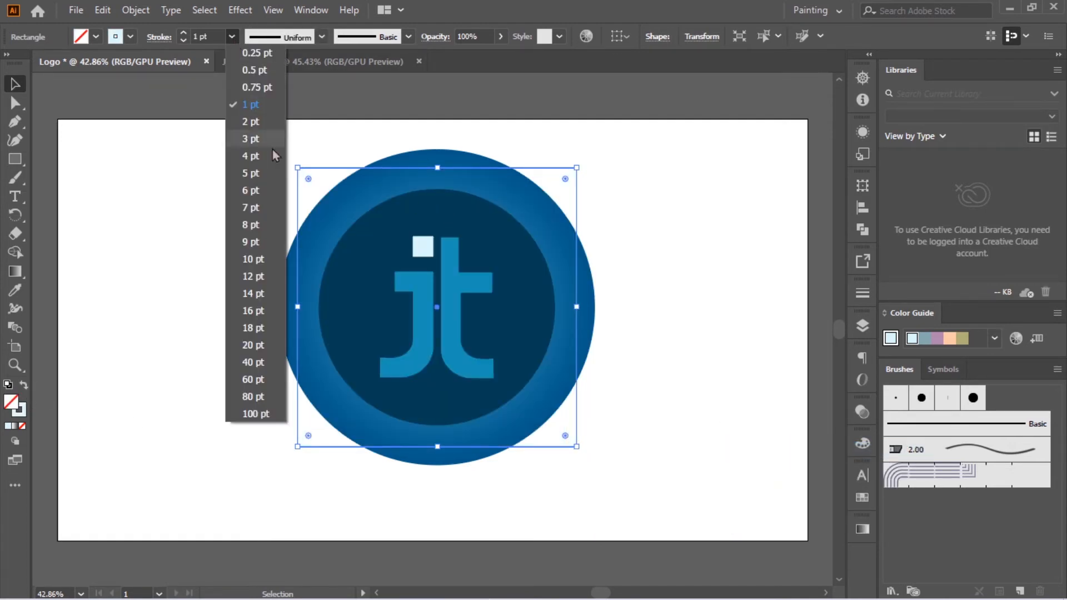
left_click(242, 189)
left_click(723, 197)
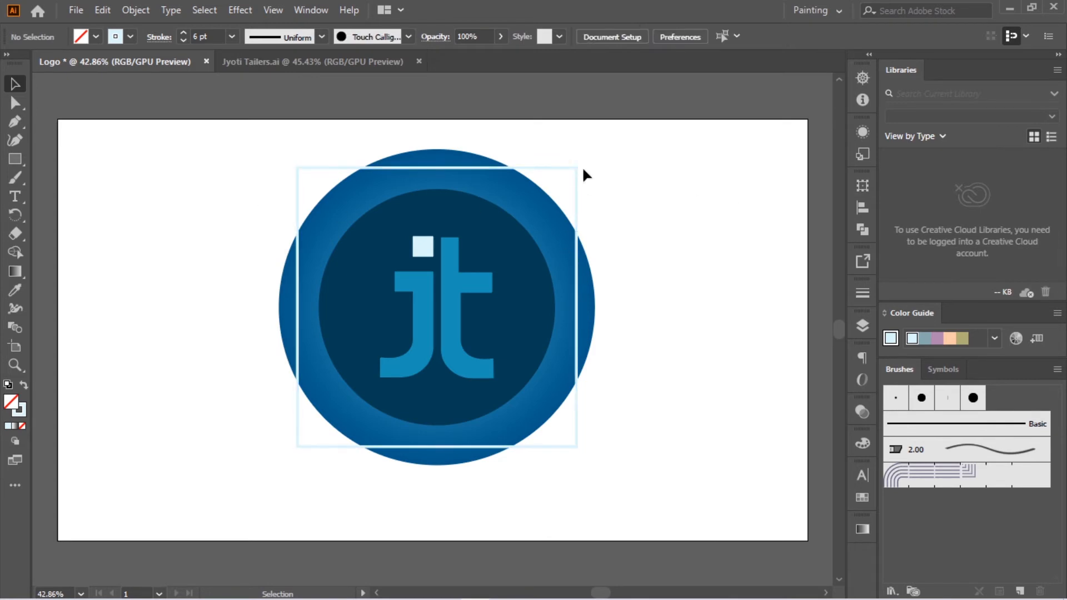
Step: Change the square outline's stroke colour to the bright blue 07B6D3
left_click(493, 168)
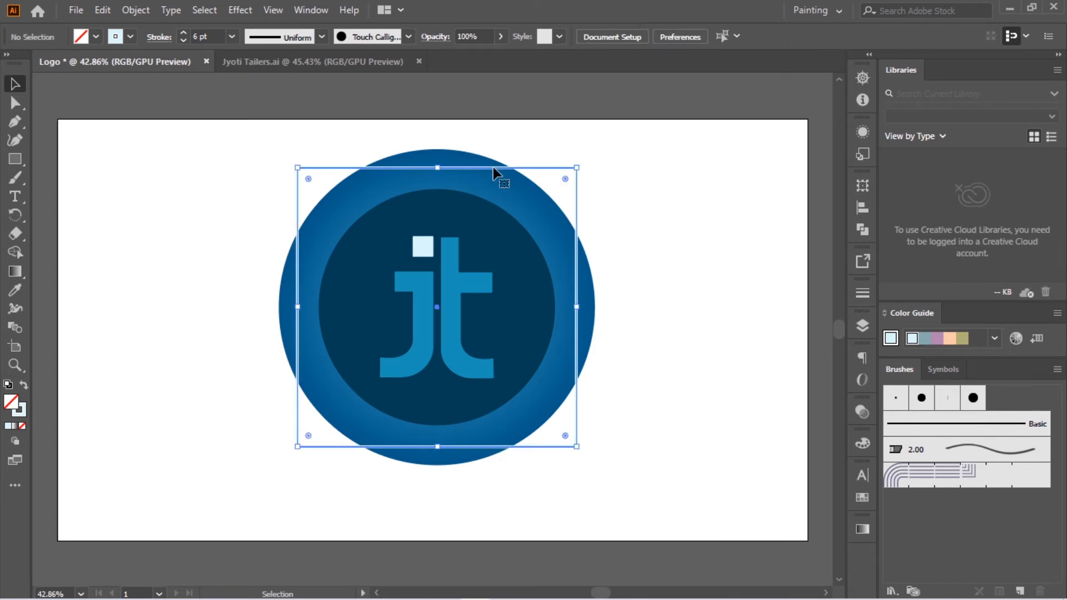
double_click(20, 411)
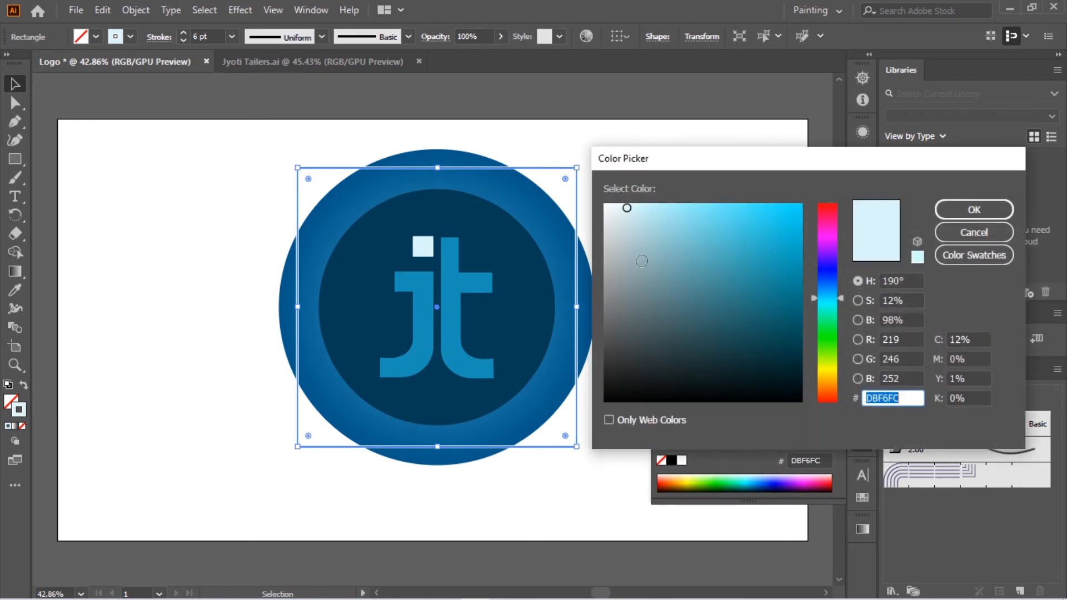
left_click(793, 233)
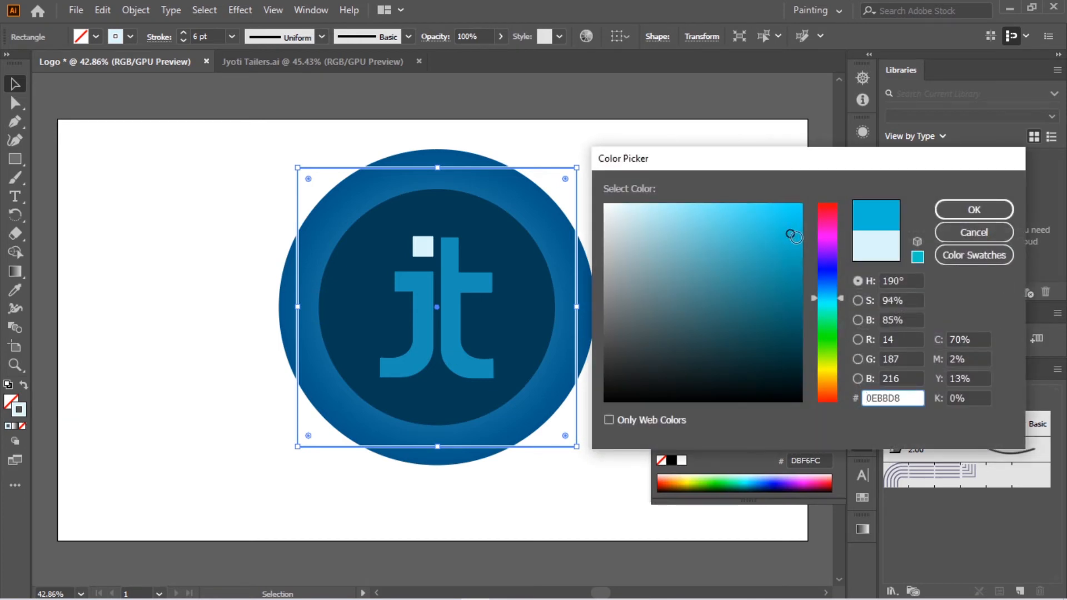
left_click(974, 209)
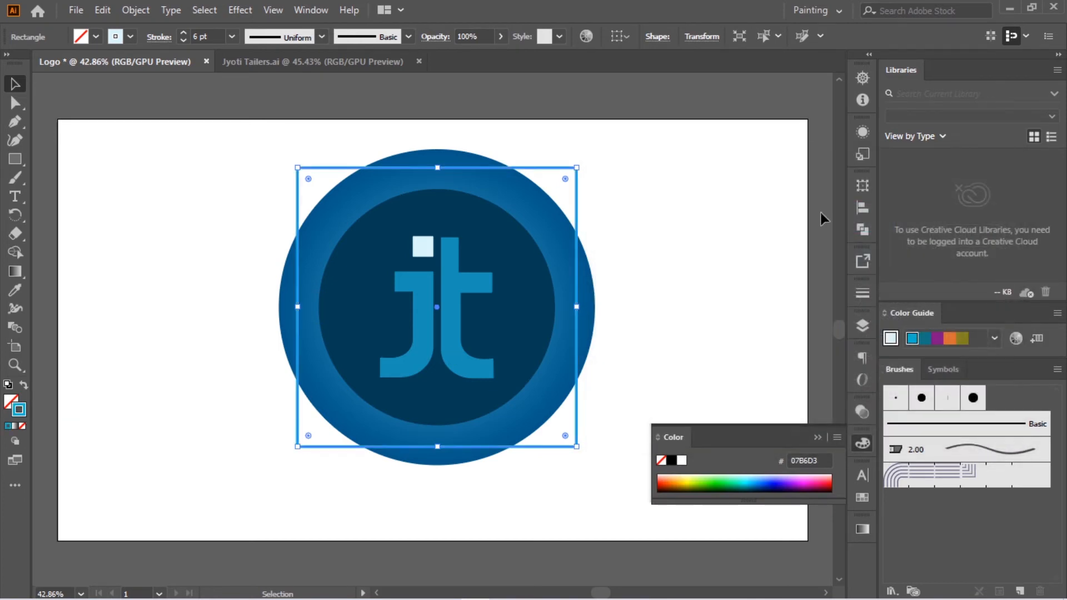
left_click(729, 223)
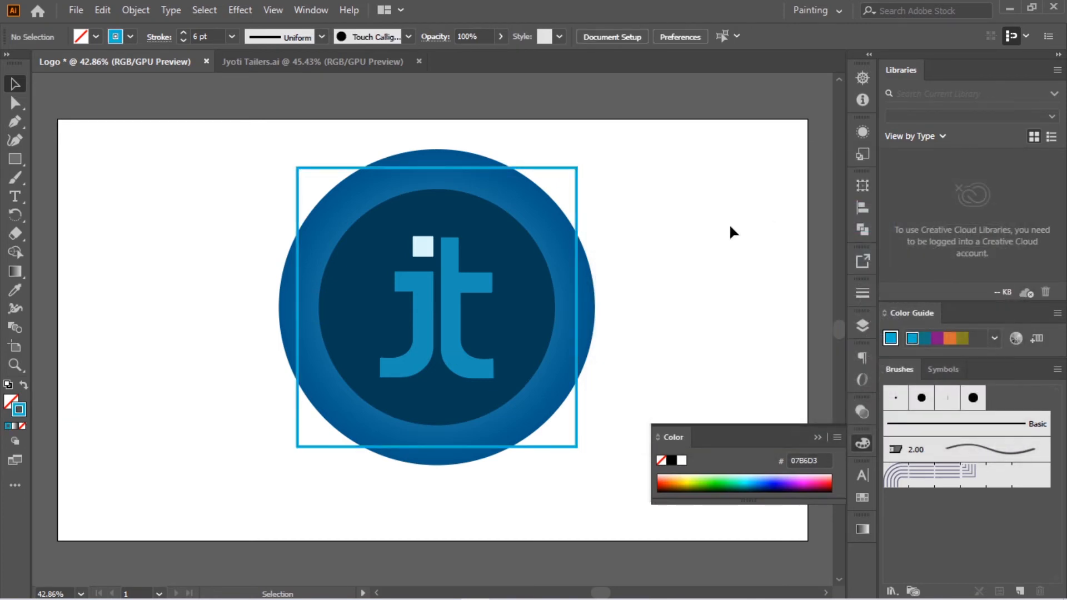
Step: Round all four corners of the bright blue square outline evenly
left_click(517, 169)
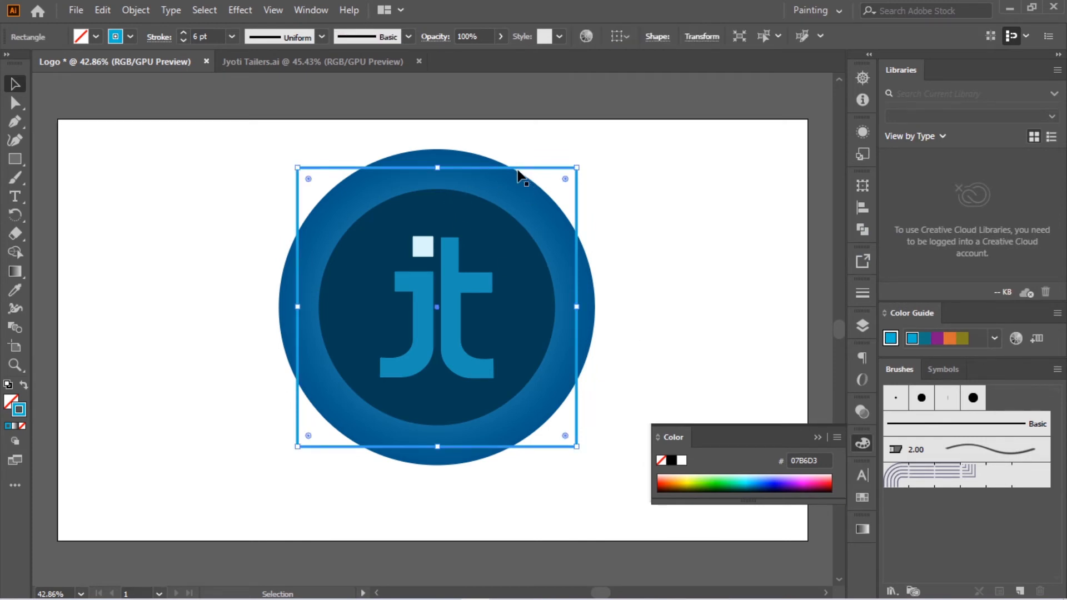
left_click(656, 176)
left_click(575, 174)
left_click_drag(565, 180, 552, 197)
left_click(680, 167)
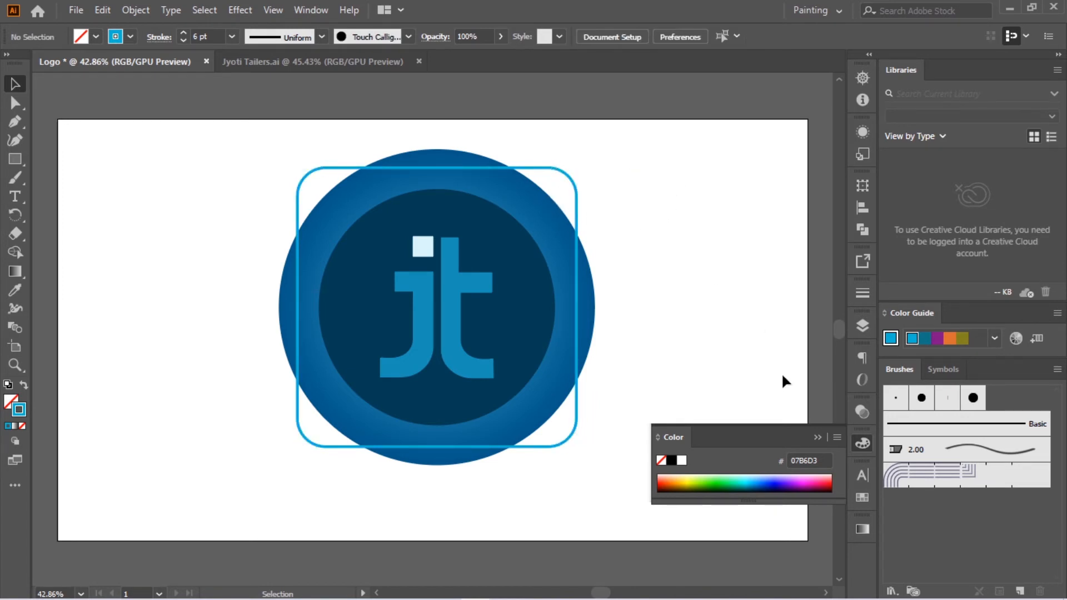
left_click(812, 434)
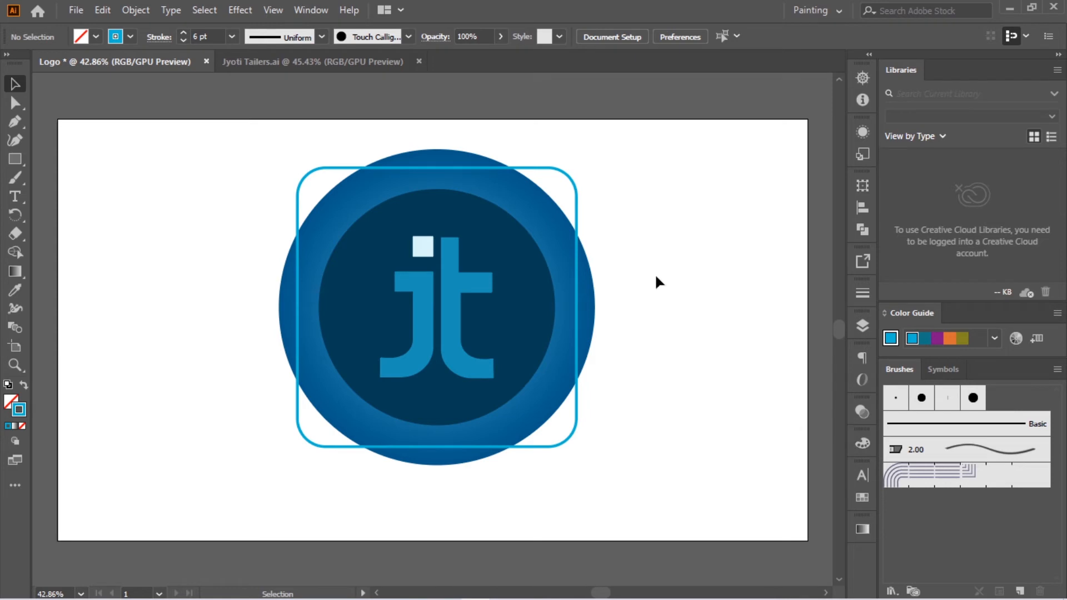
left_click_drag(210, 131, 705, 531)
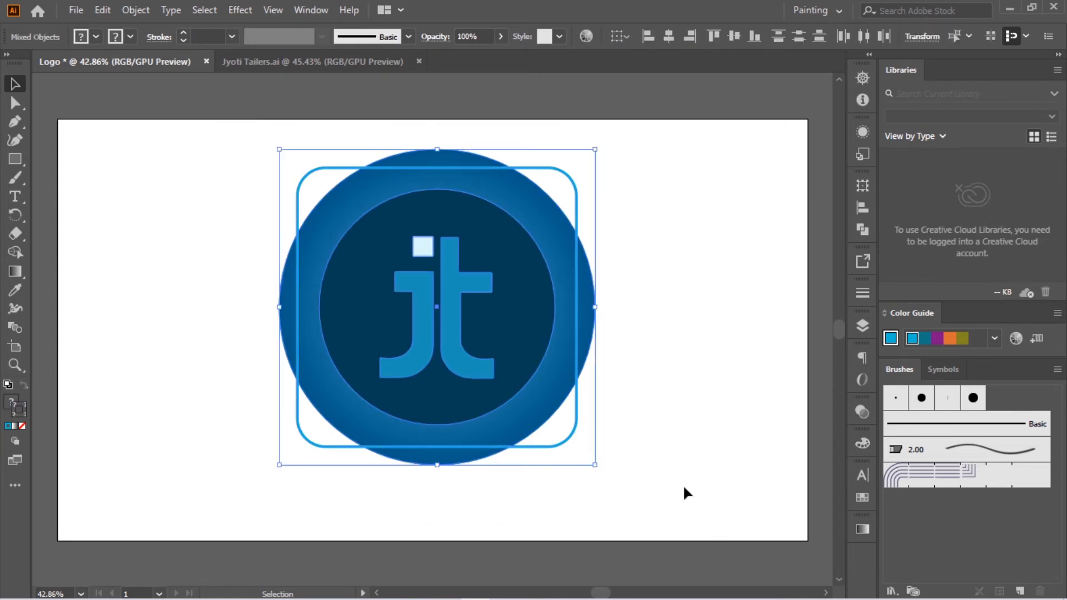
left_click(862, 208)
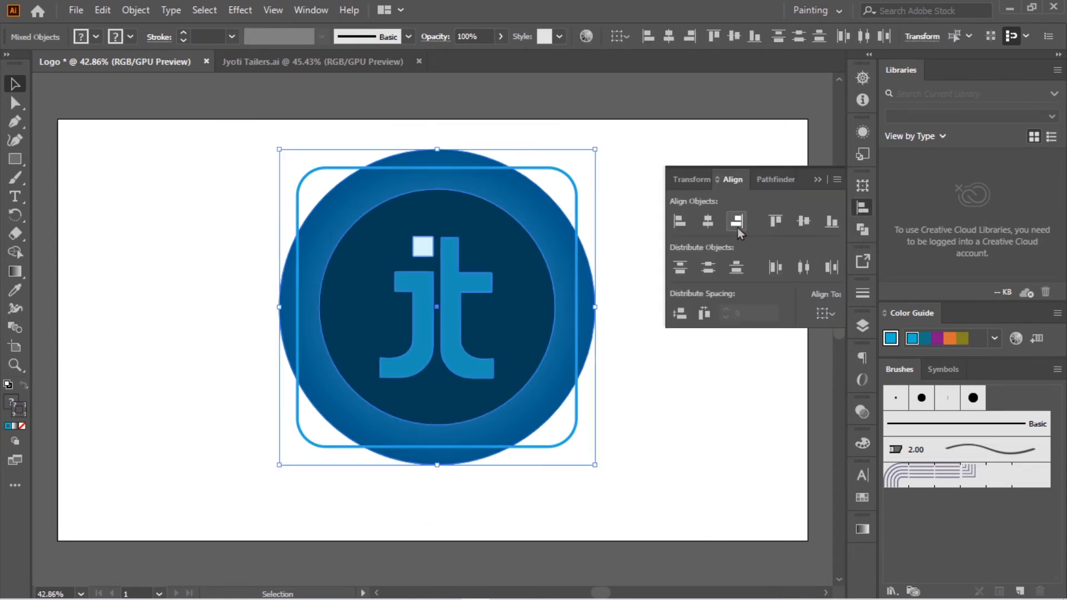
left_click(752, 198)
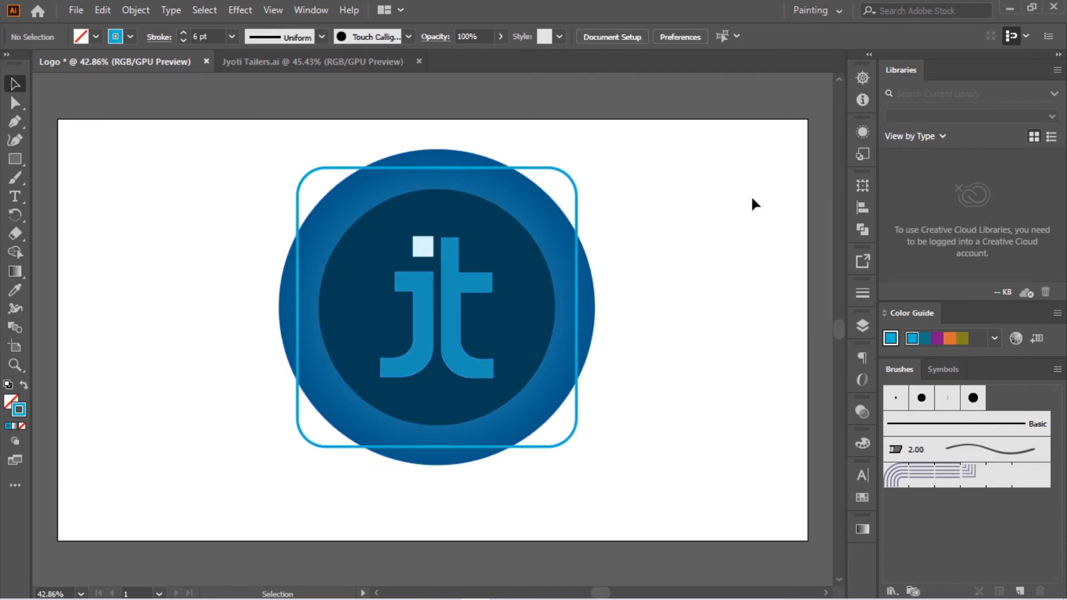
Step: Group the circles, the jt monogram and the rounded square outline into one object
left_click_drag(222, 149, 715, 523)
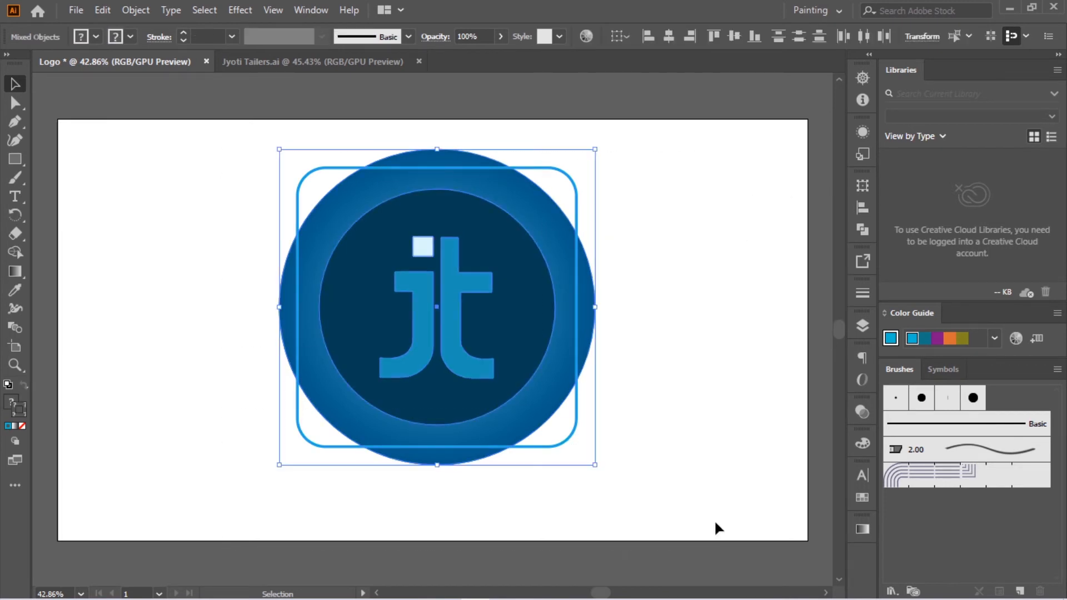
key("a")
key("ctrl+g")
key("v")
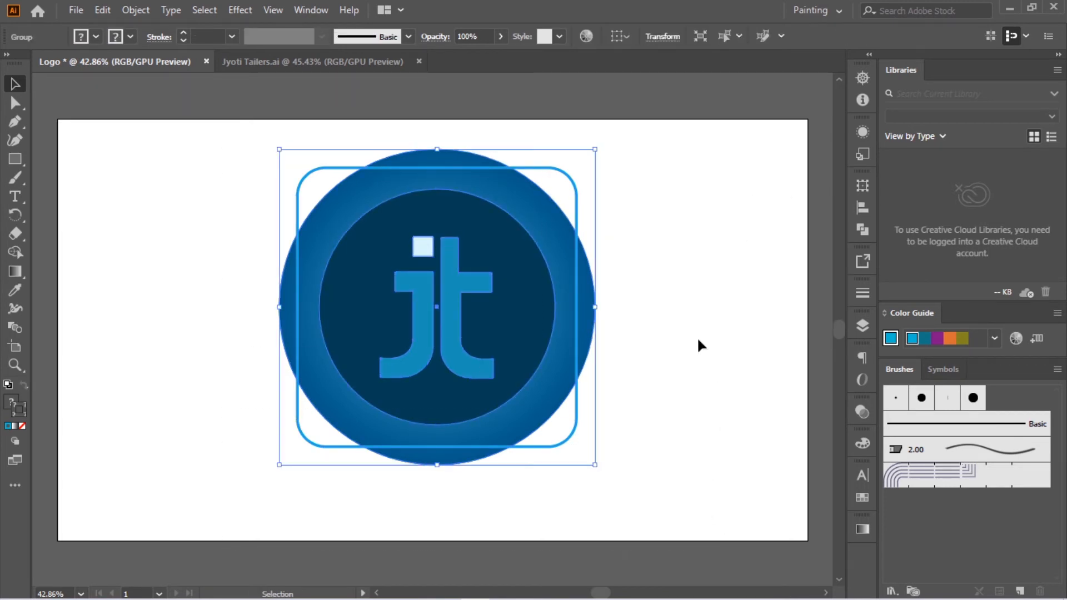
Step: Scale the grouped logo down to about three quarters of its size and move it towards the artboard's upper middle
left_click_drag(595, 149, 519, 225)
left_click_drag(409, 347, 437, 287)
left_click(631, 209)
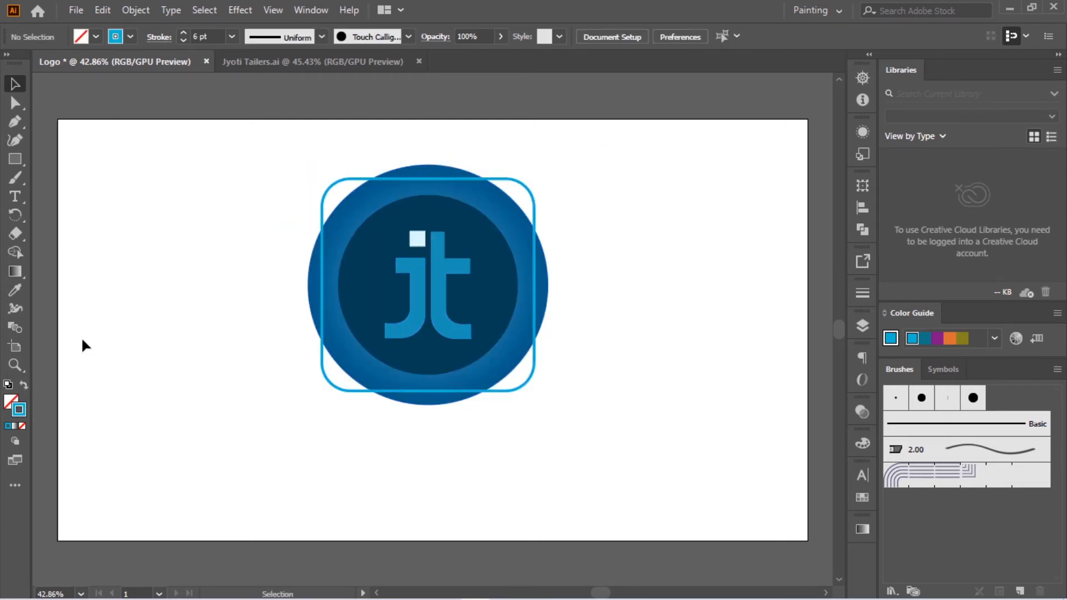
Step: Add the text "Jyoti Tailers" below the logo and set its font size to 72 pt
left_click(15, 196)
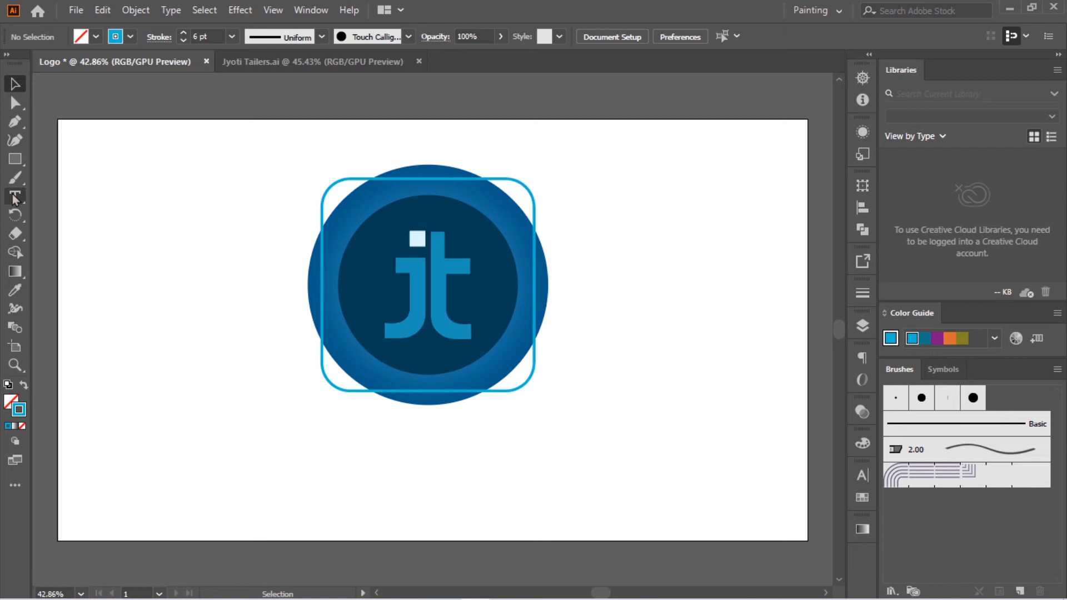
left_click(387, 485)
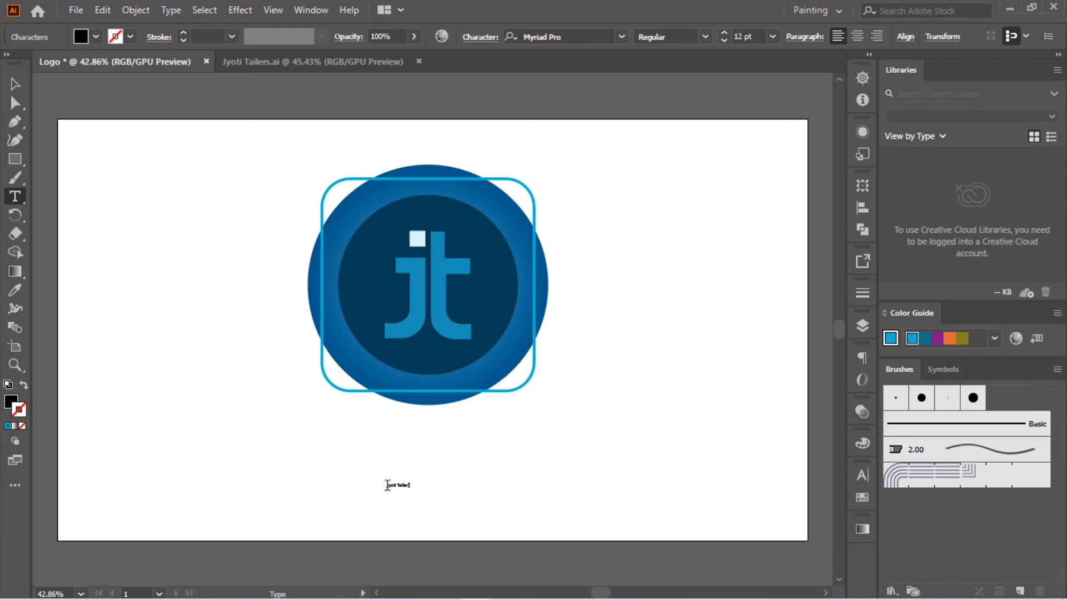
left_click_drag(409, 486, 359, 488)
left_click(772, 36)
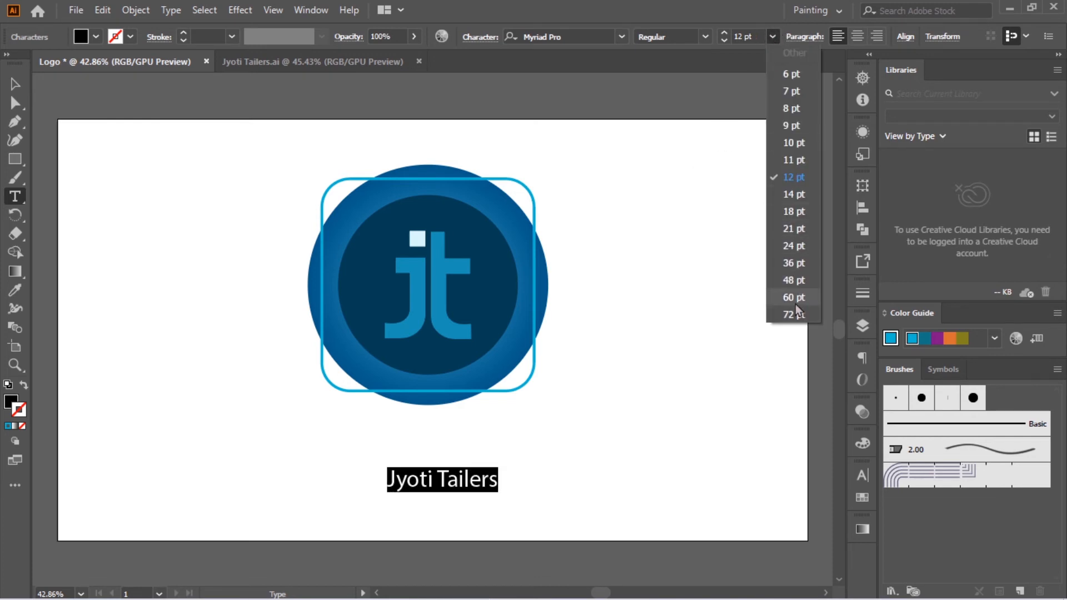
left_click(795, 315)
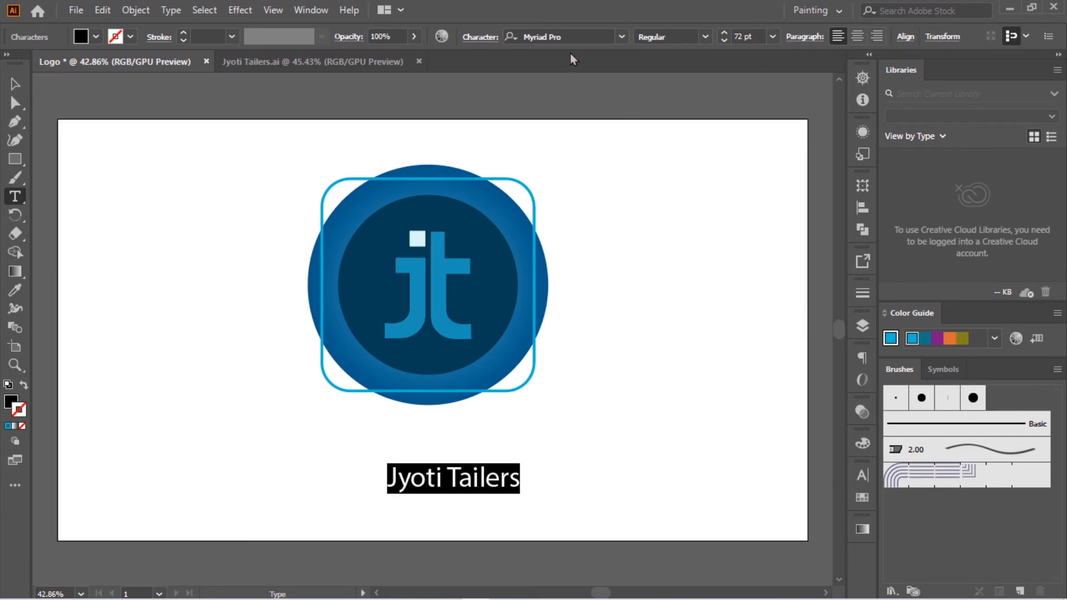
Step: Change the font of the Jyoti Tailers text to Nexa Bold
left_click(564, 35)
type("NE")
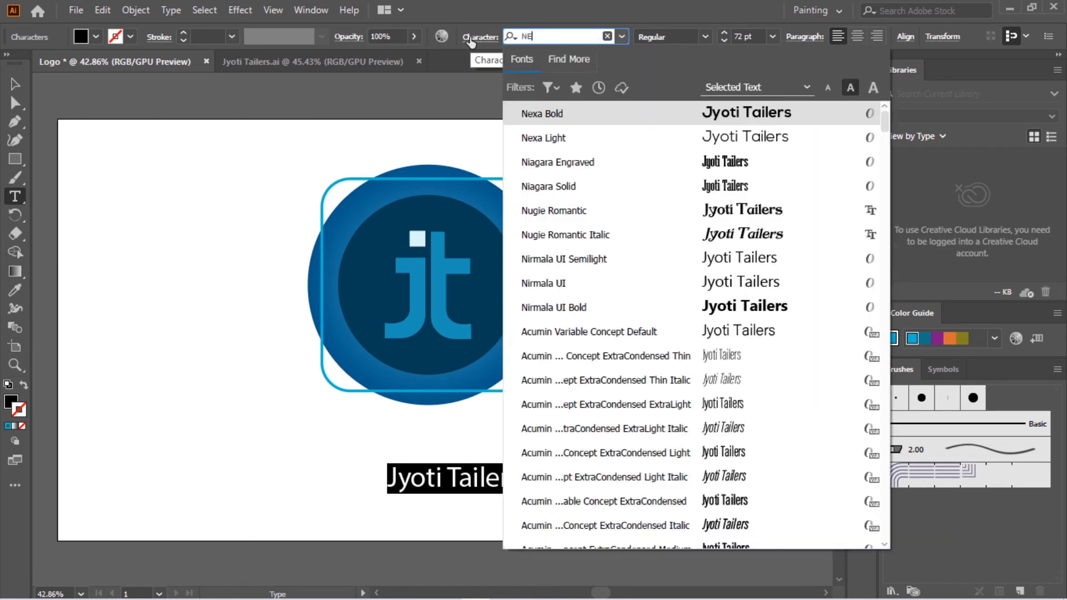
type("xa")
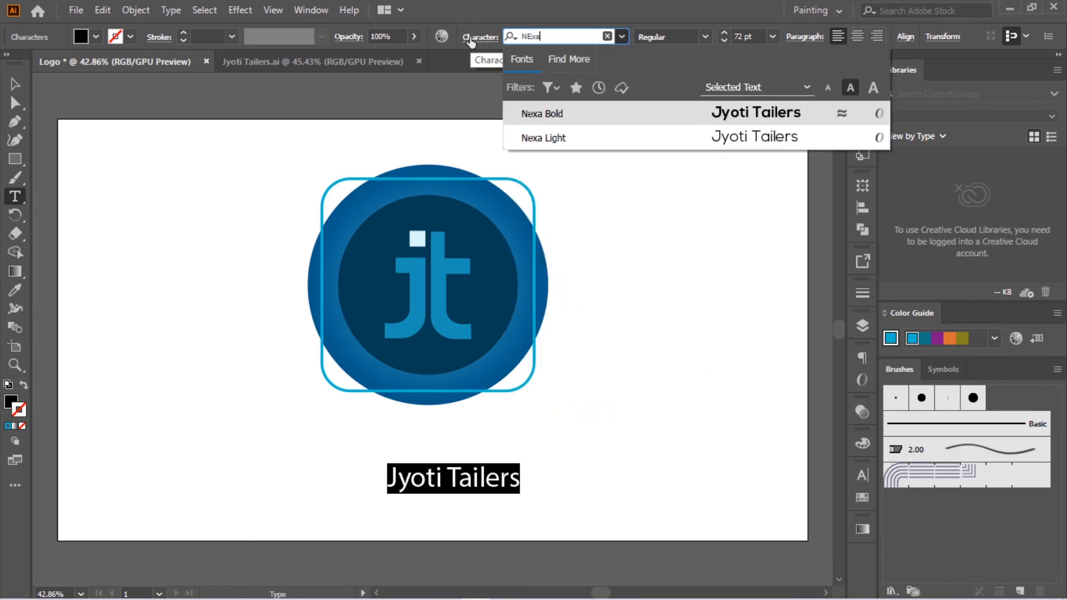
left_click(767, 114)
Step: Move the Jyoti Tailers text up so it sits roughly centred just beneath the circular logo
left_click(15, 84)
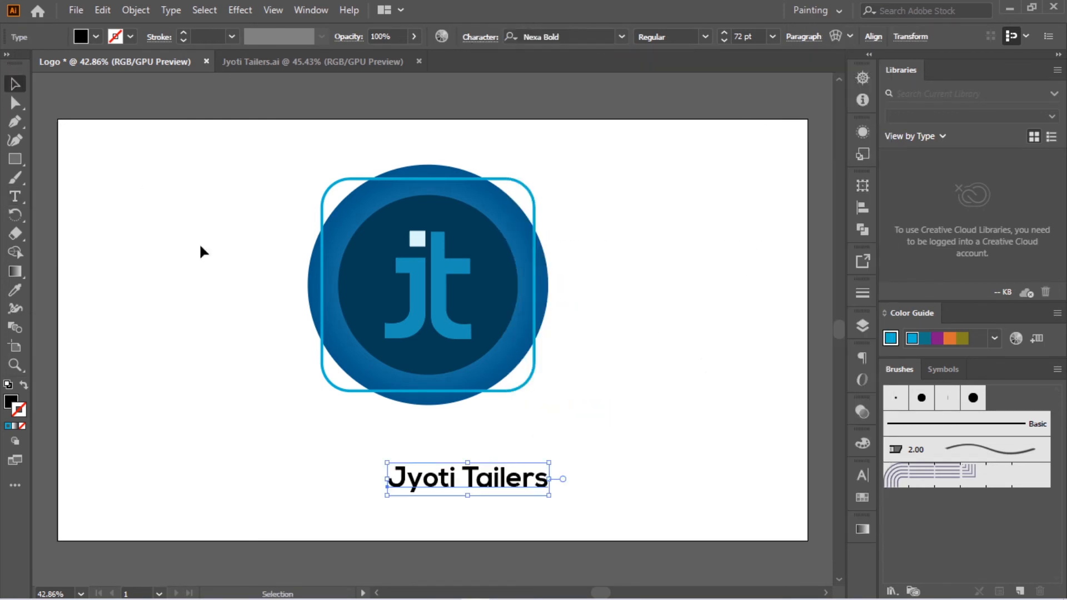
left_click_drag(485, 483, 451, 451)
left_click(606, 461)
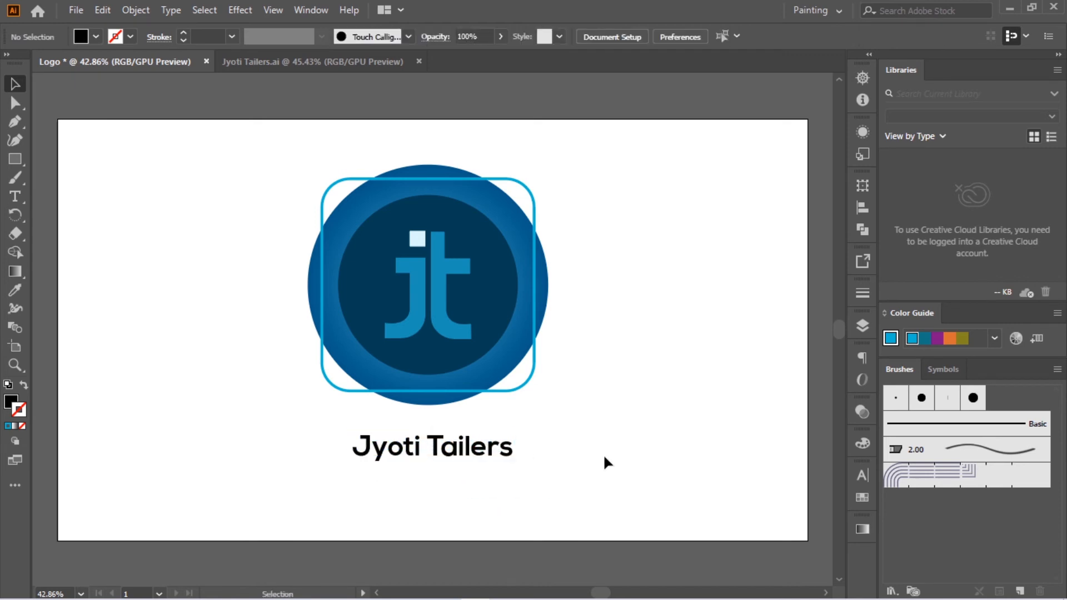
Step: Change the fill colour of the Jyoti Tailers text from black to a very dark blue-teal
left_click(15, 196)
left_click_drag(512, 447, 274, 439)
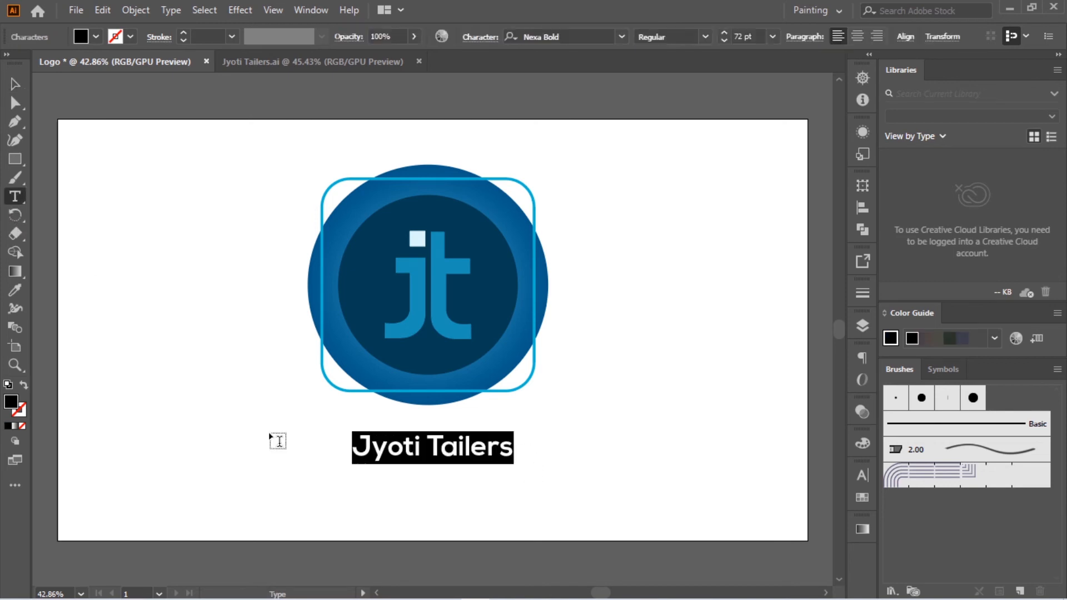
double_click(11, 402)
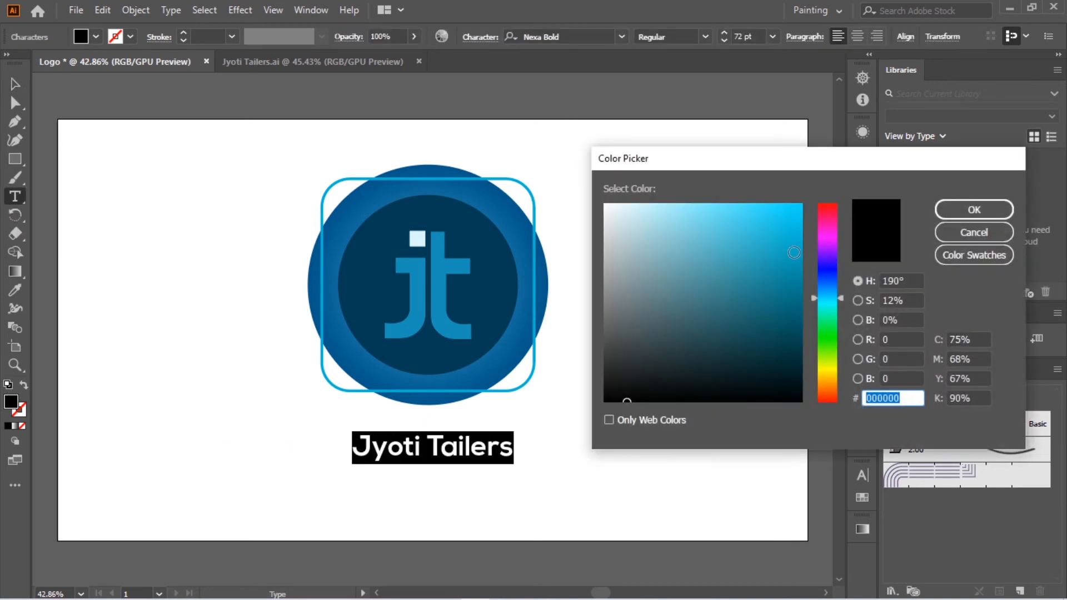
left_click_drag(795, 276, 810, 352)
left_click(973, 209)
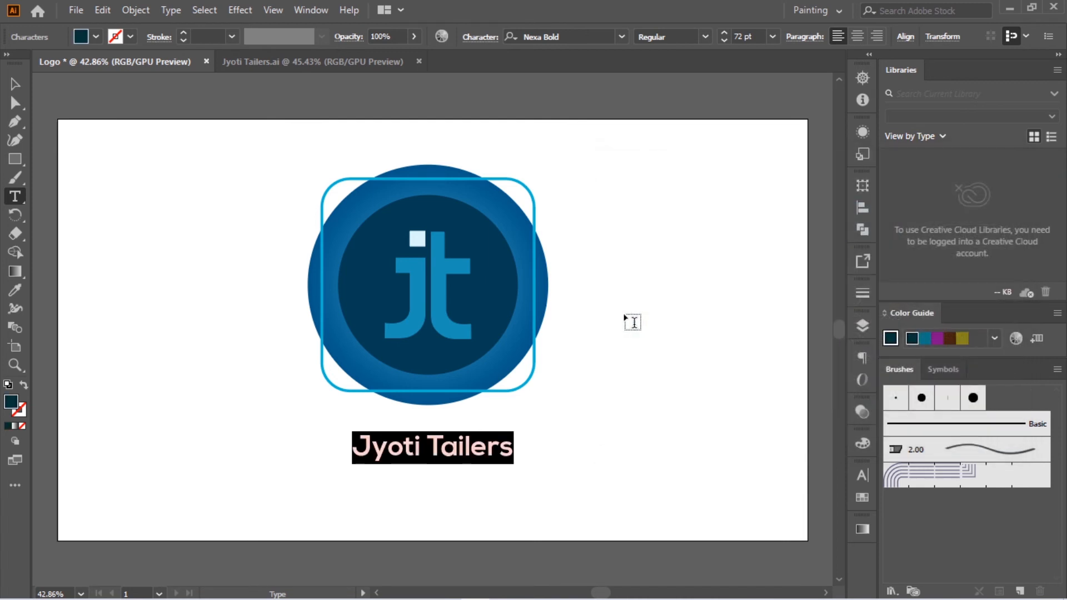
left_click(632, 322, "ctrl")
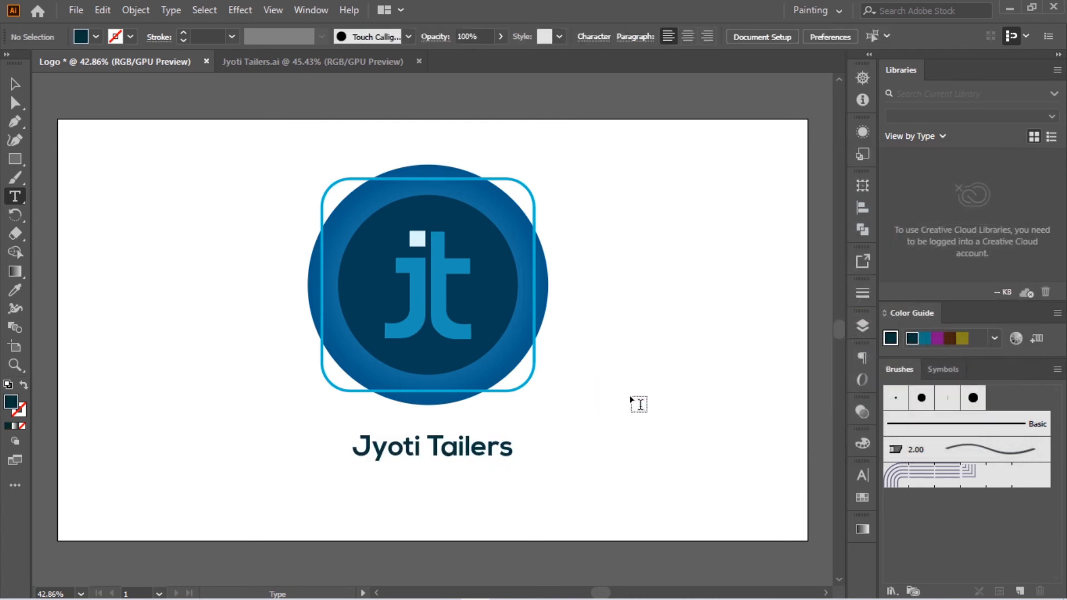
Step: Align the circular logo and the Jyoti Tailers text to each other on their horizontal centres
key("v")
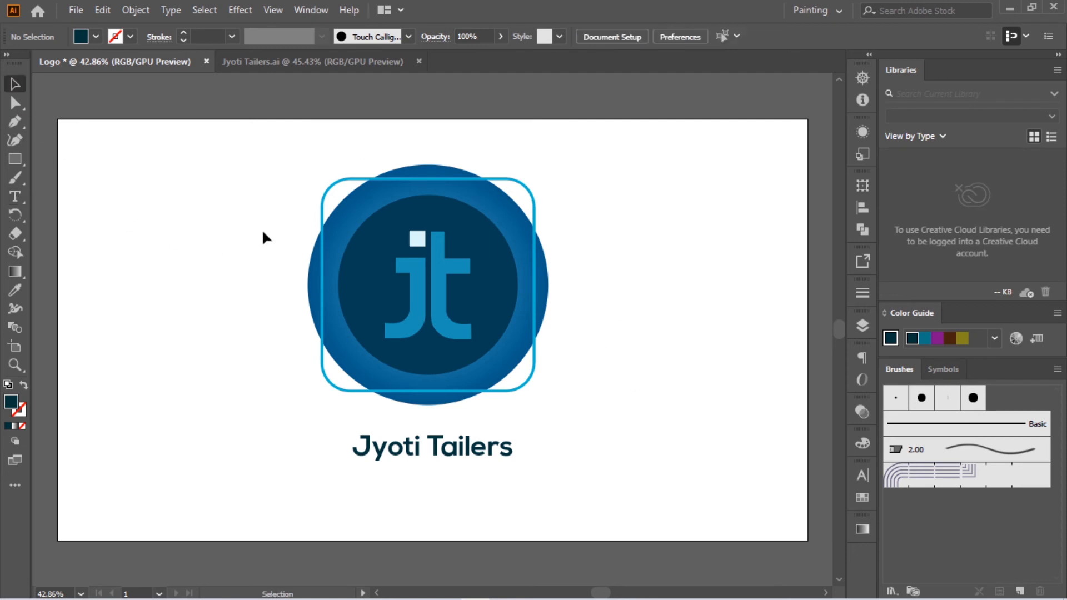
left_click_drag(228, 149, 615, 505)
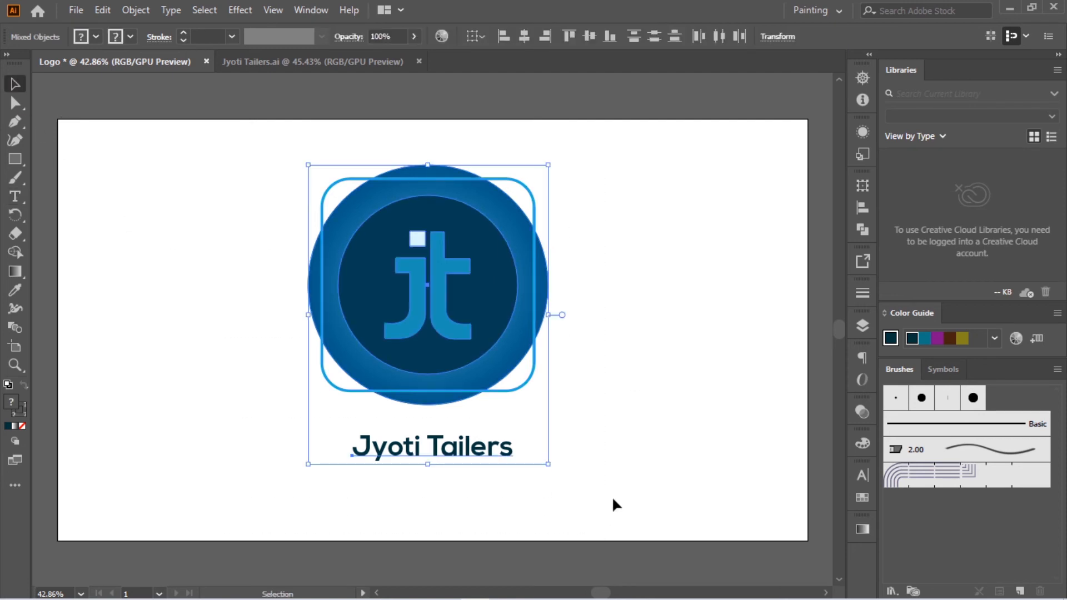
left_click(866, 209)
left_click(707, 222)
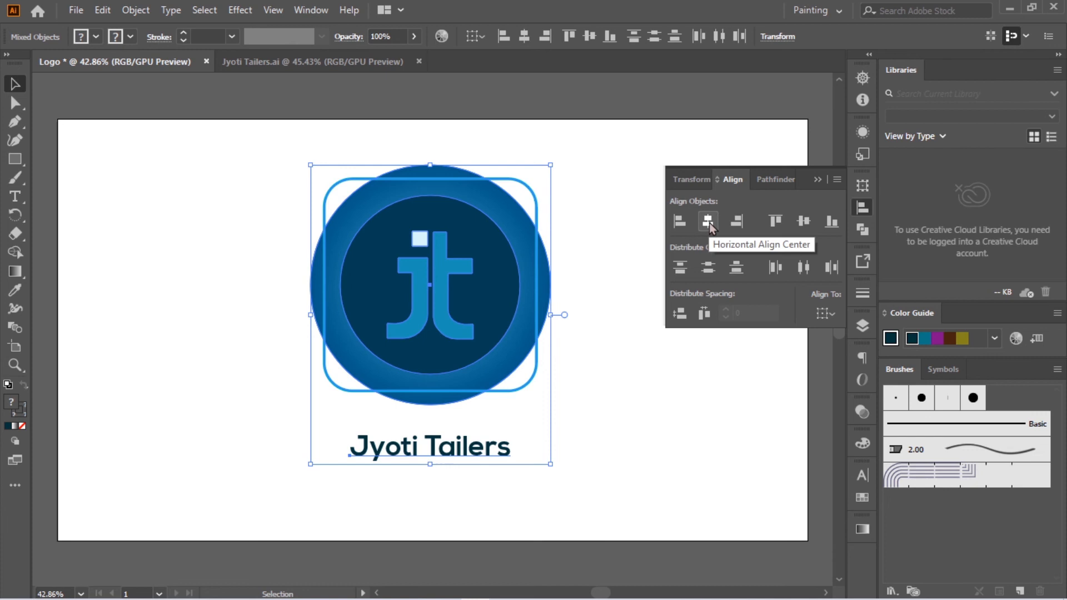
left_click(819, 178)
left_click(608, 276)
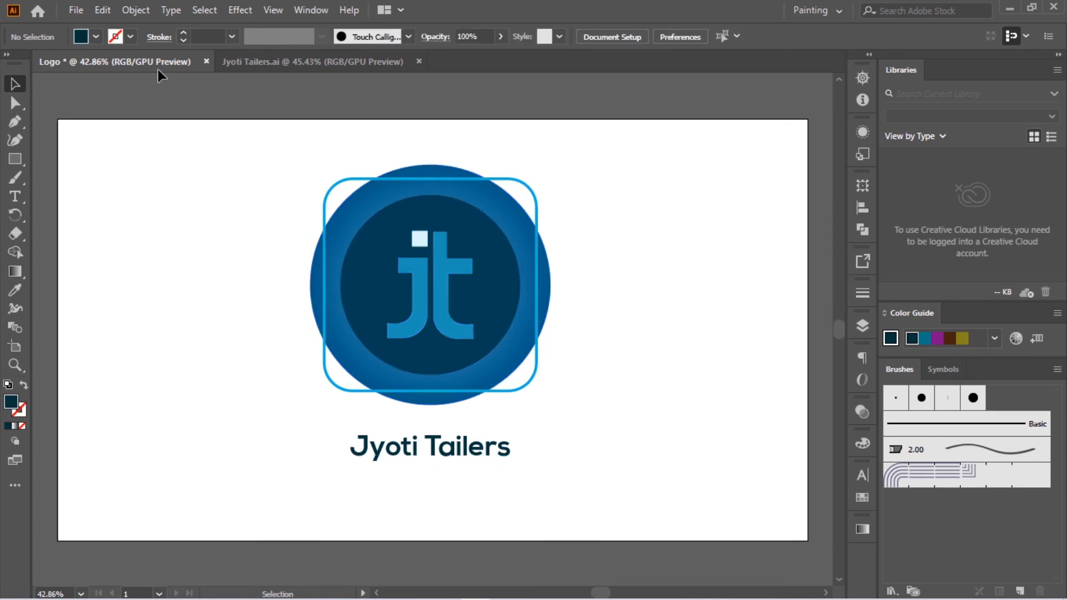
Step: Start exporting the artwork to the Desktop as a Photoshop (*.PSD) file named Logo
left_click(76, 10)
mouse_move(262, 291)
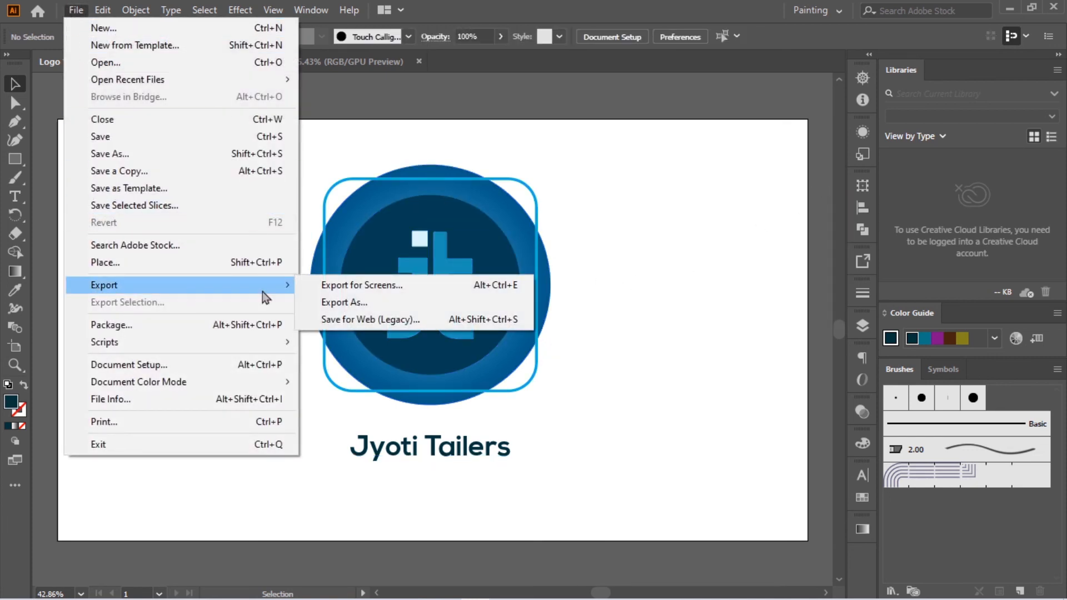
left_click(377, 307)
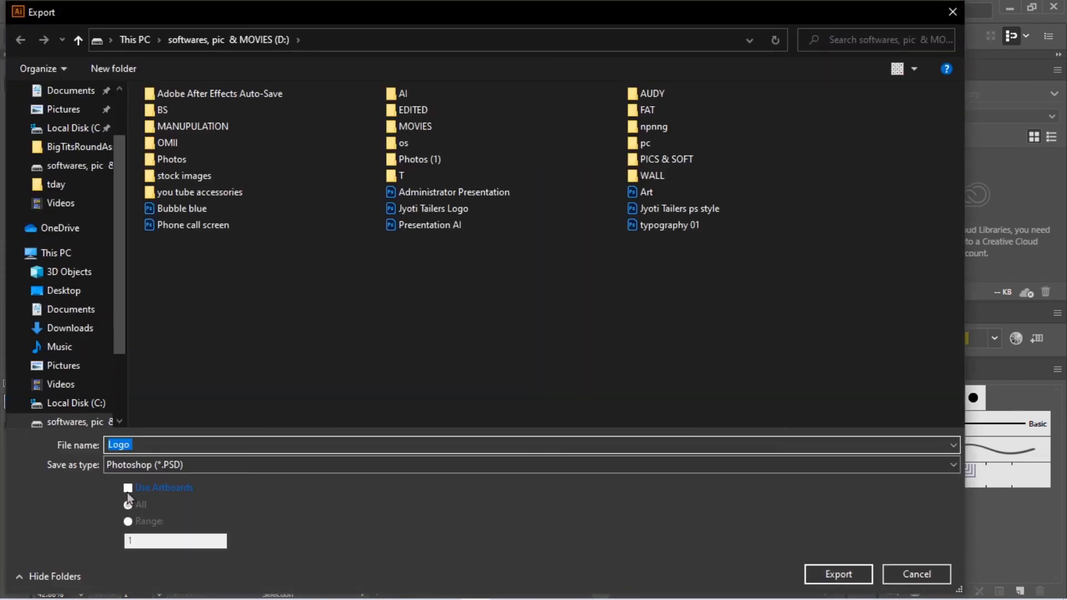
left_click(151, 460)
left_click(151, 460)
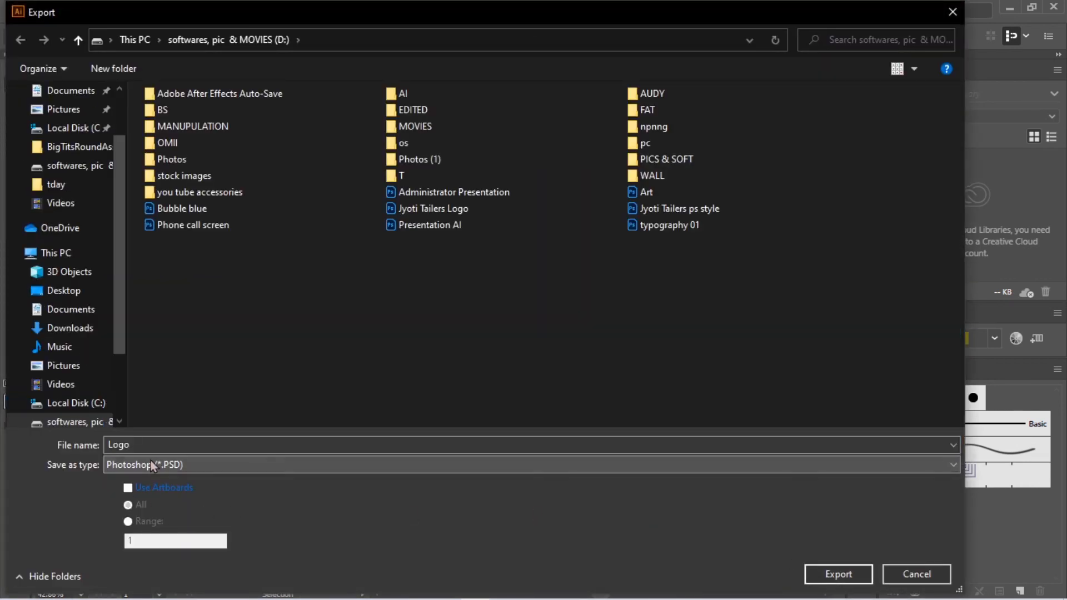
scroll(122, 335, "down", 1)
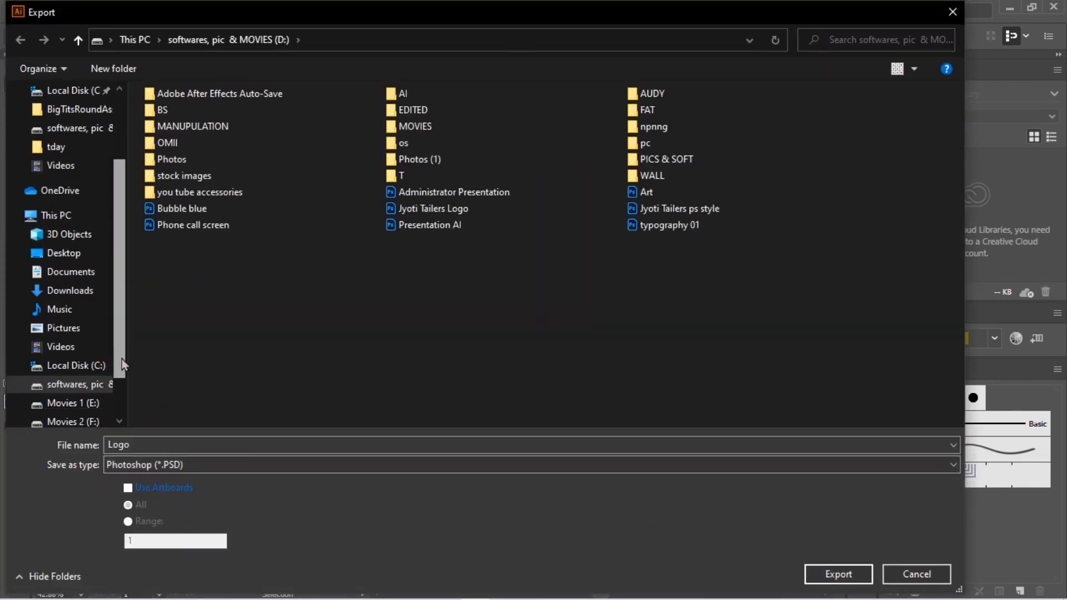
left_click(62, 254)
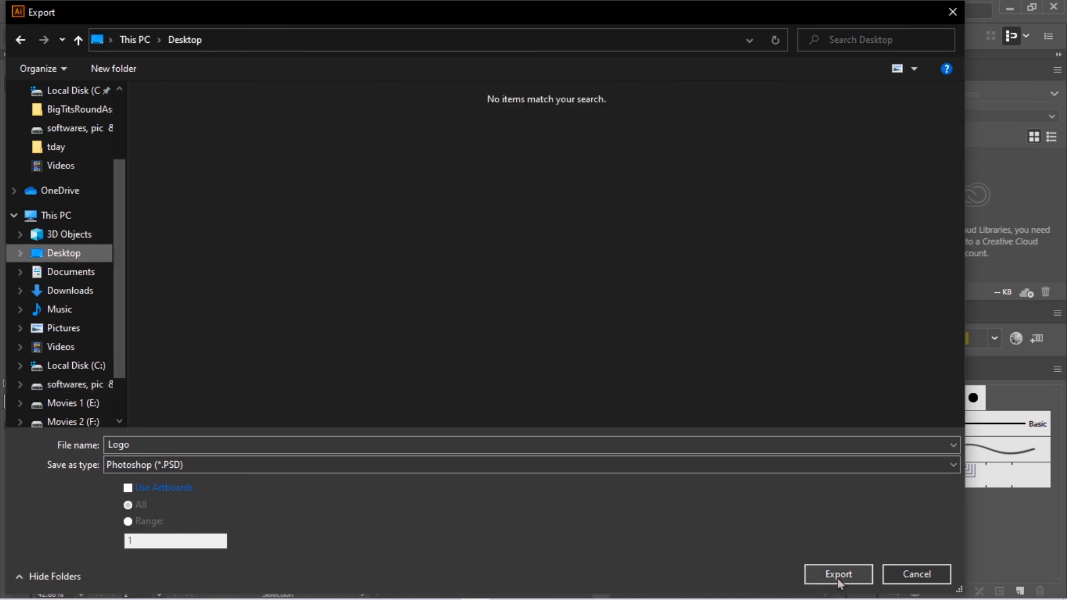
left_click(837, 576)
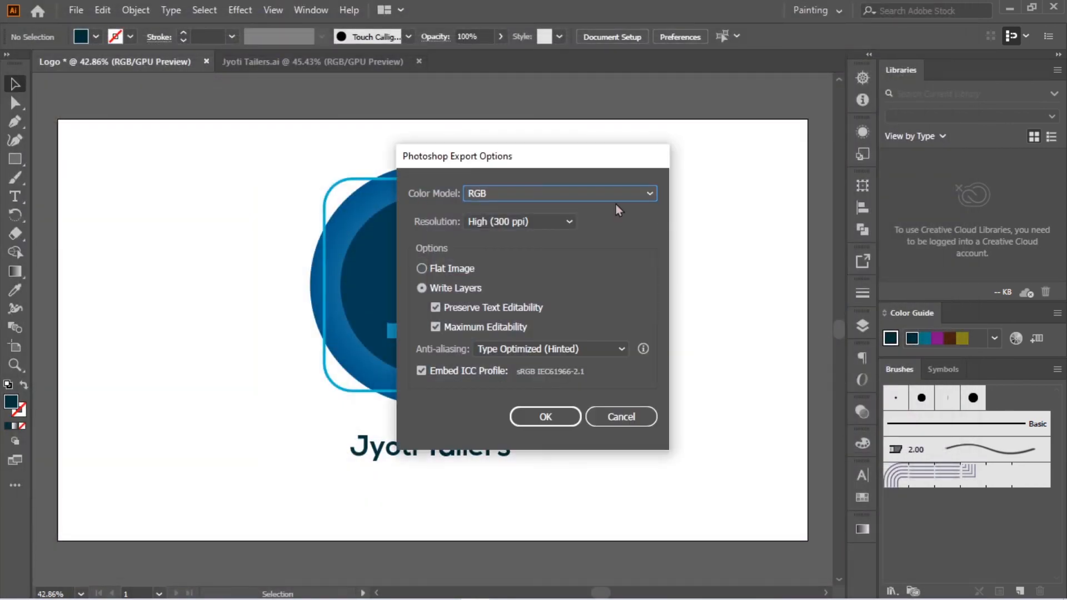
Step: Export the PSD with the RGB color model, High (300 ppi) resolution and Write Layers
left_click(509, 195)
left_click(508, 212)
left_click(489, 222)
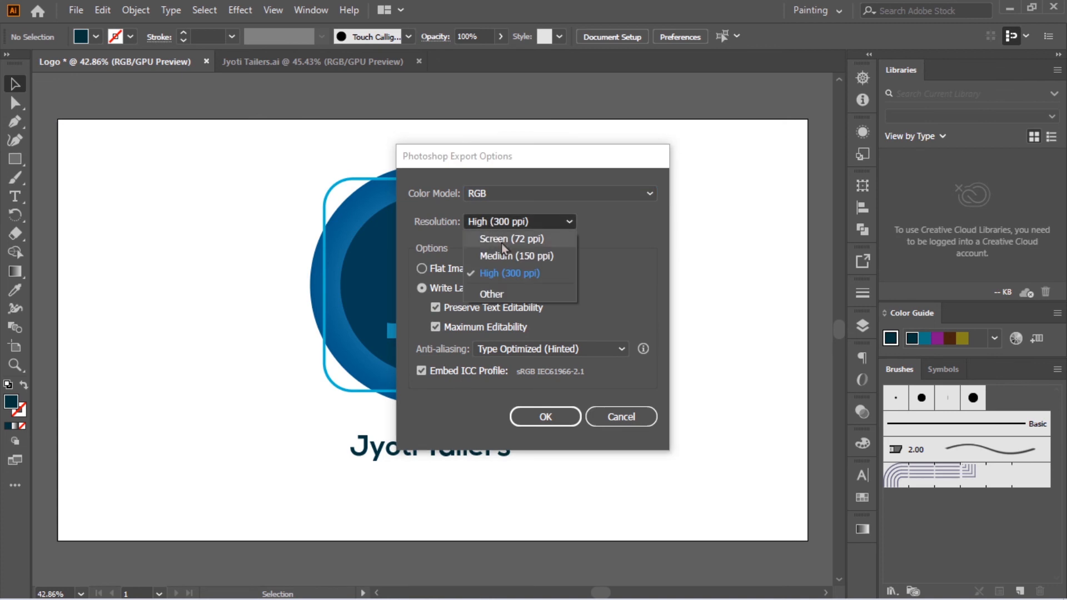
left_click(505, 274)
left_click(422, 289)
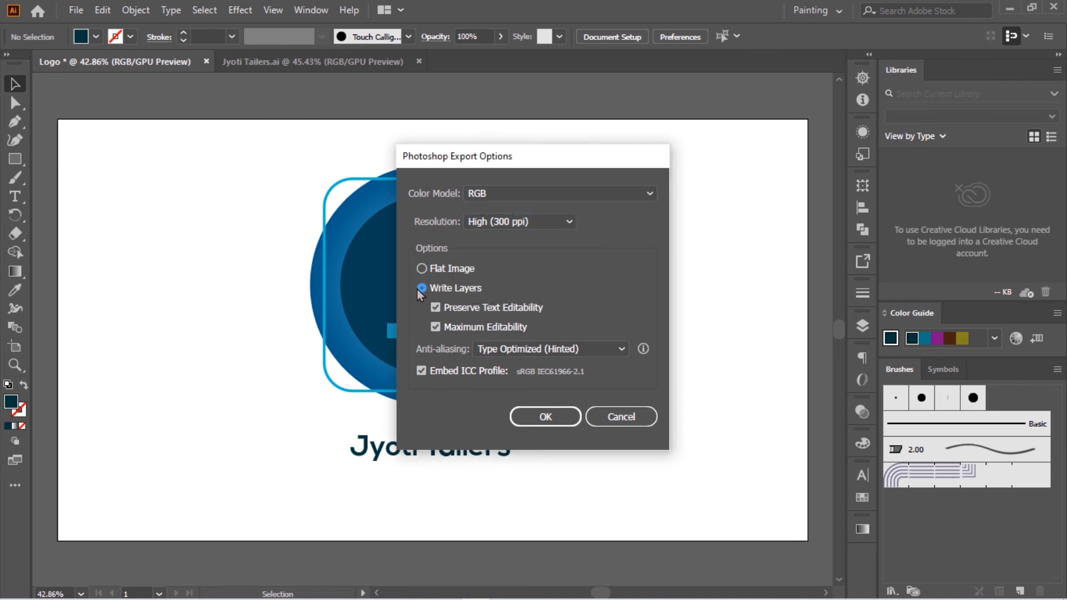
left_click(561, 350)
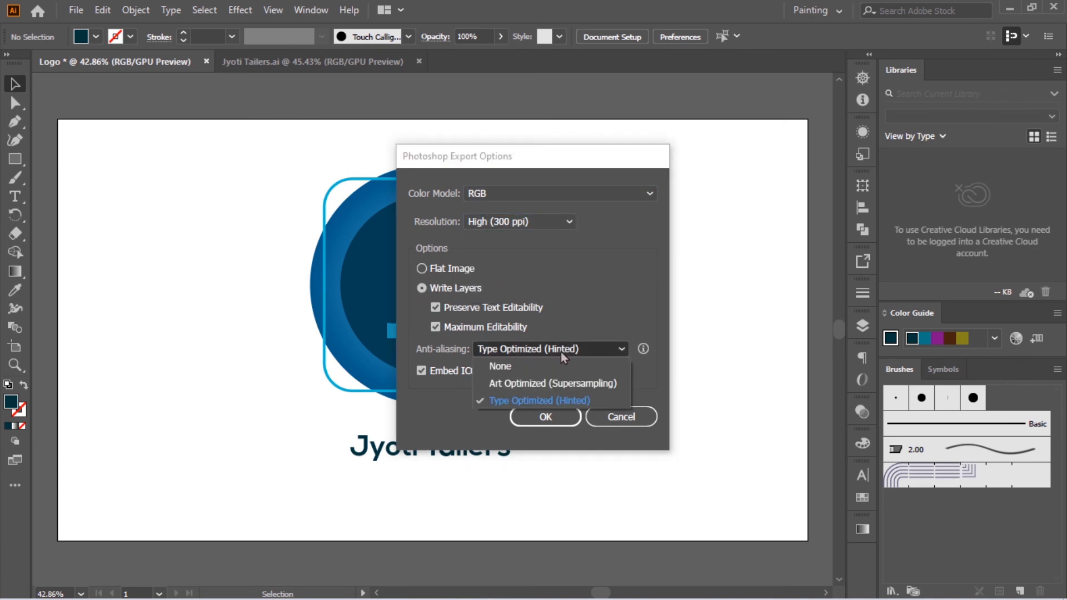
left_click(559, 392)
left_click(531, 418)
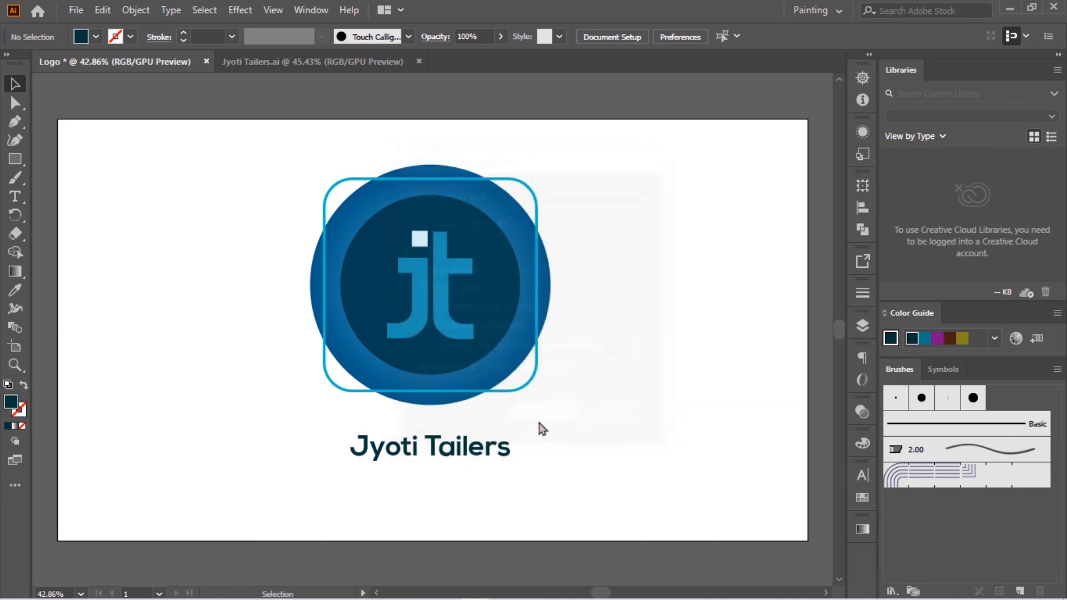